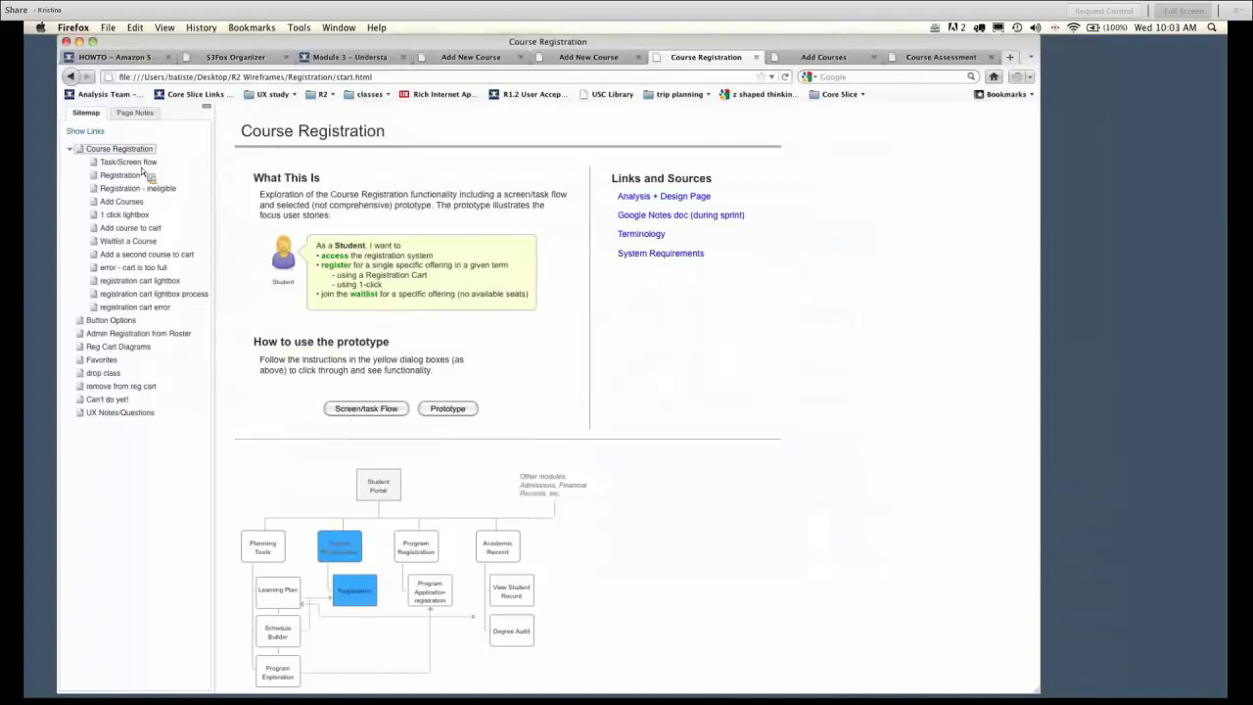
- Go to the Registration page from the sitemap to see the Spring 2011 schedule and Fall 2011 deadline
{"action": "left_click", "coordinate": [119, 175]}
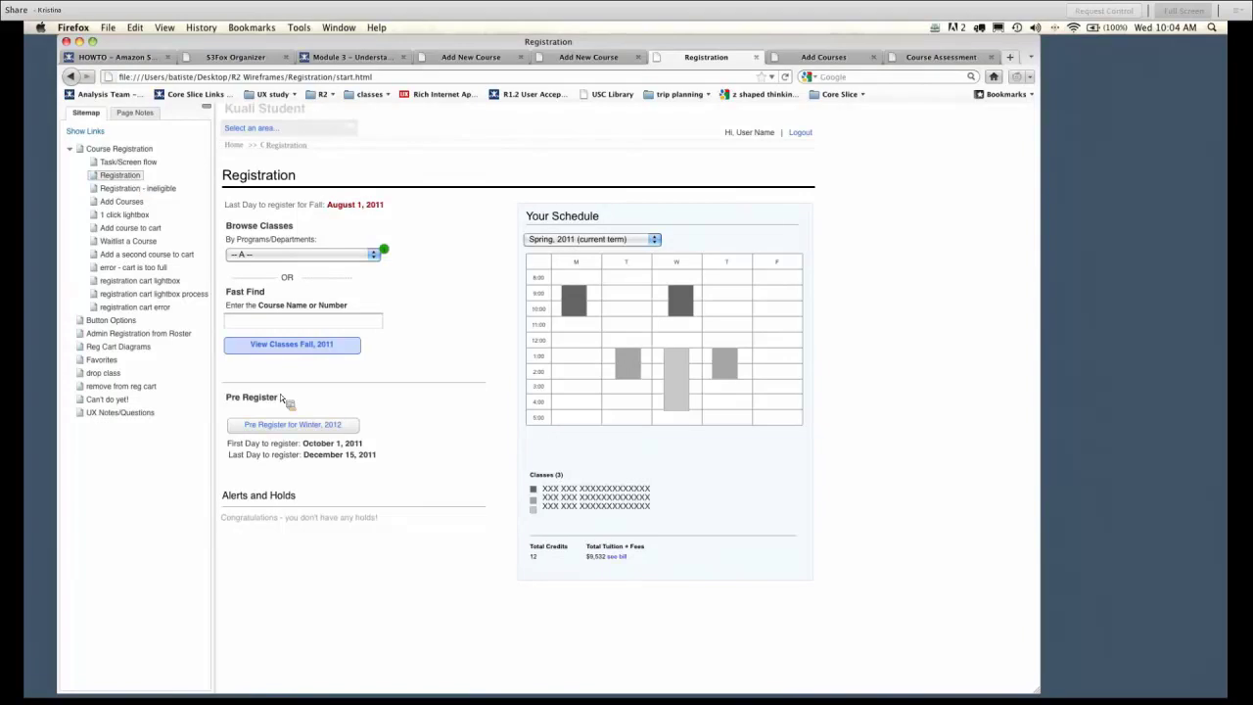
- View the Fall 2011 classes on the Add Courses page, with an empty Registration Cart
{"action": "left_click", "coordinate": [300, 347]}
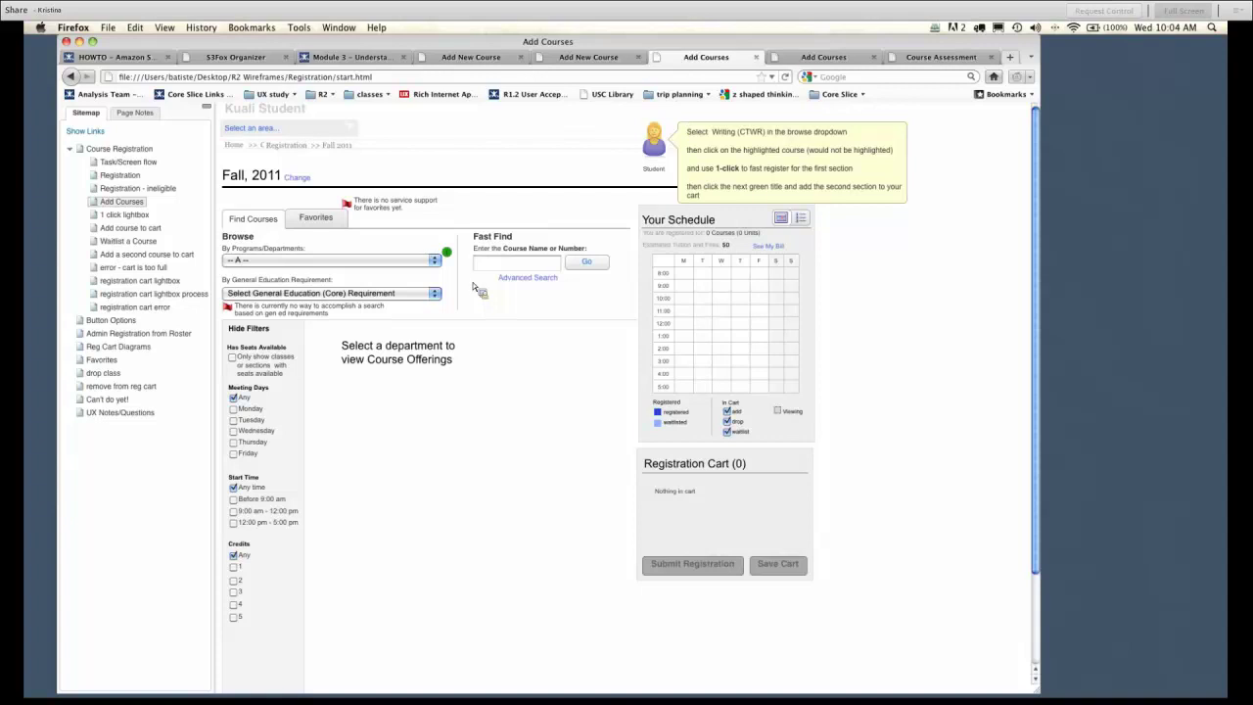
- Filter the course list to the Writing (WRIT) department after briefly trying Production (CTPR)
{"action": "left_click", "coordinate": [515, 264]}
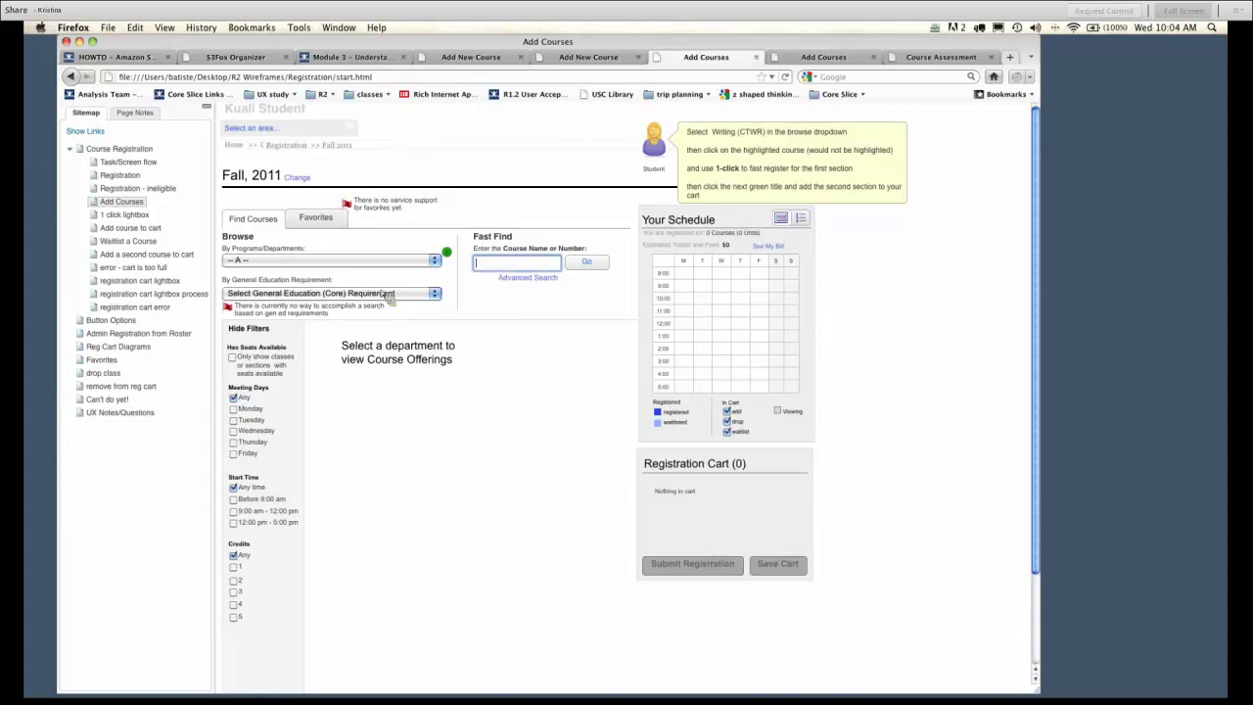
{"action": "left_click", "coordinate": [281, 260]}
{"action": "scroll", "coordinate": [313, 392], "scroll_direction": "down", "scroll_amount": 5}
{"action": "left_click", "coordinate": [333, 431]}
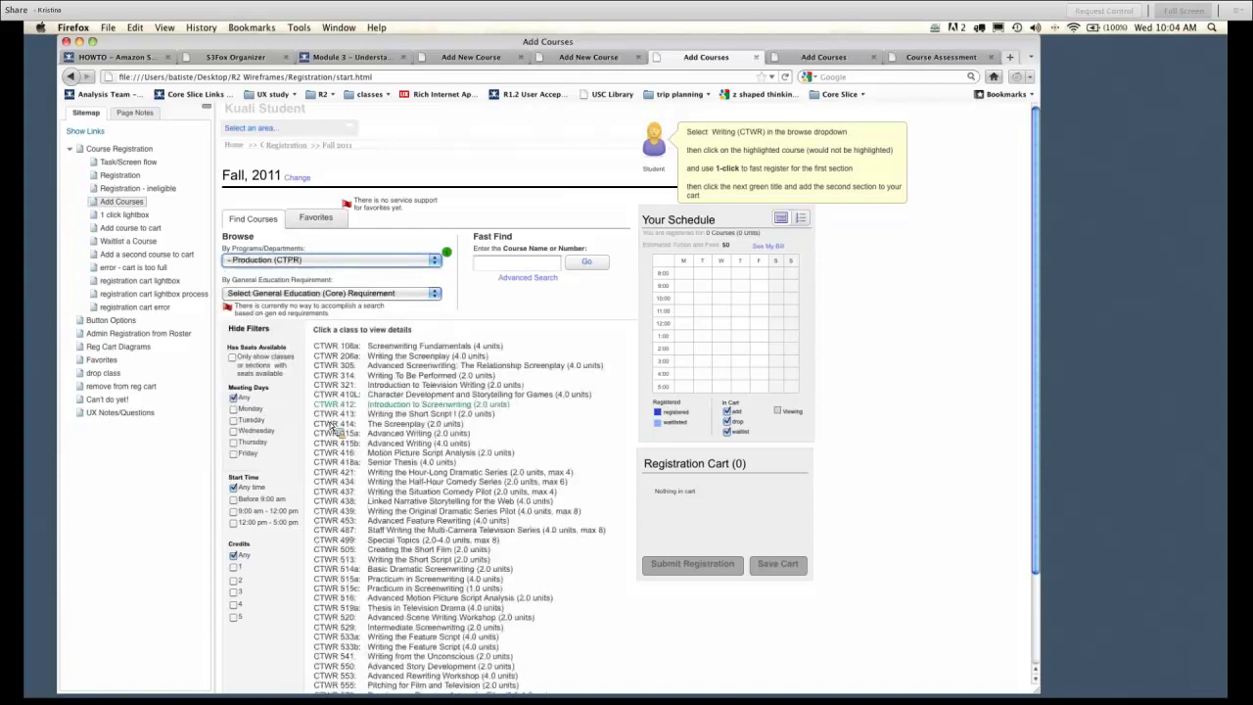
{"action": "left_click", "coordinate": [322, 263]}
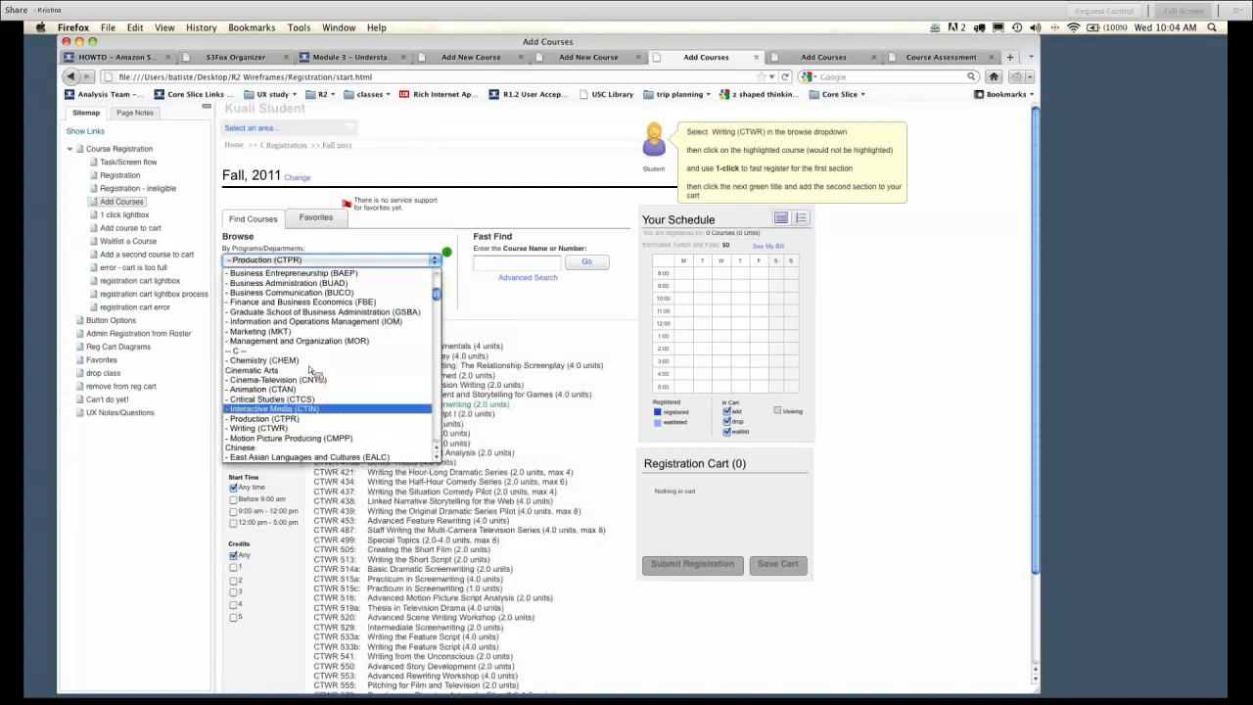
{"action": "left_click", "coordinate": [312, 427]}
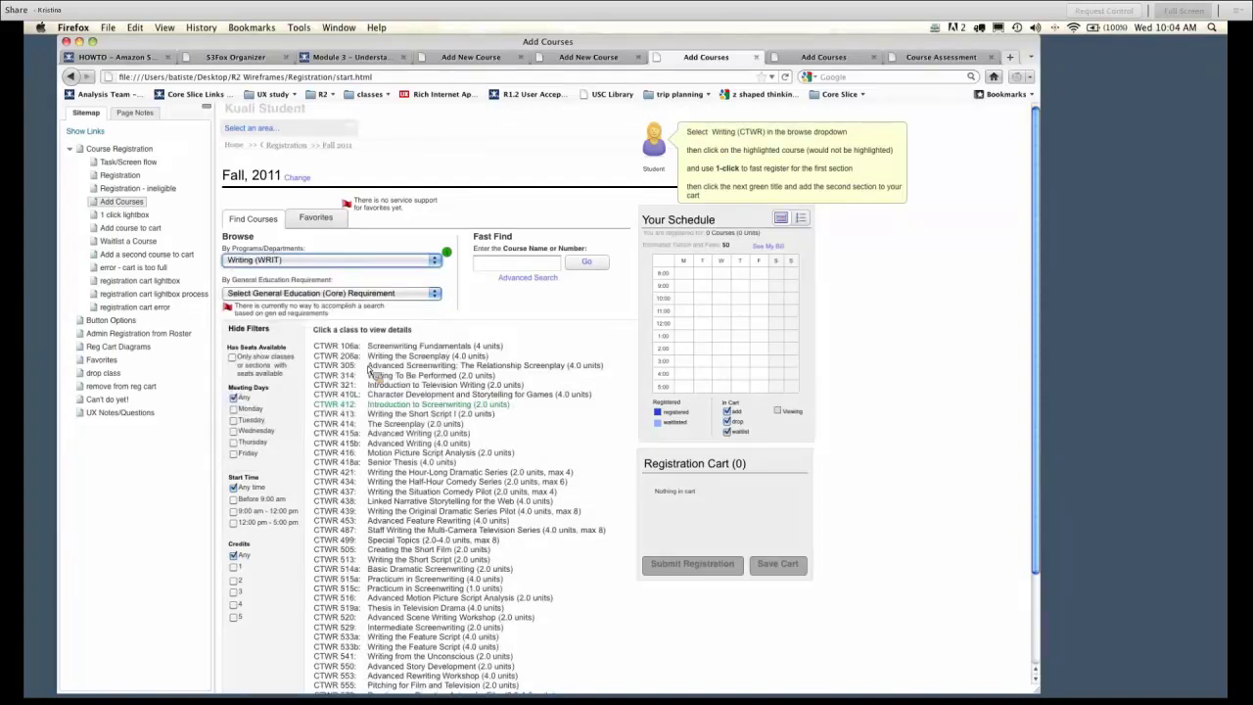
{"action": "left_click", "coordinate": [436, 261]}
{"action": "left_click", "coordinate": [559, 345]}
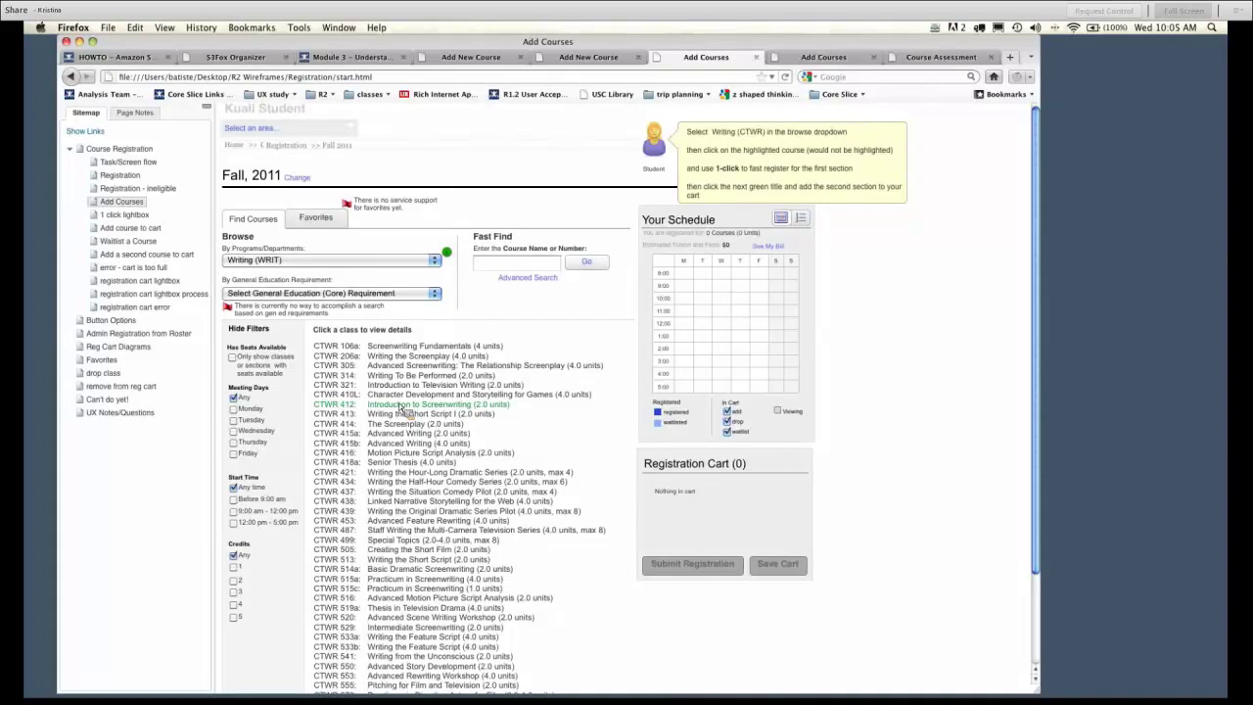
- Expand CTWR 410L, choose 1-click registration, and set grading to Letter Grade
{"action": "left_click", "coordinate": [401, 395]}
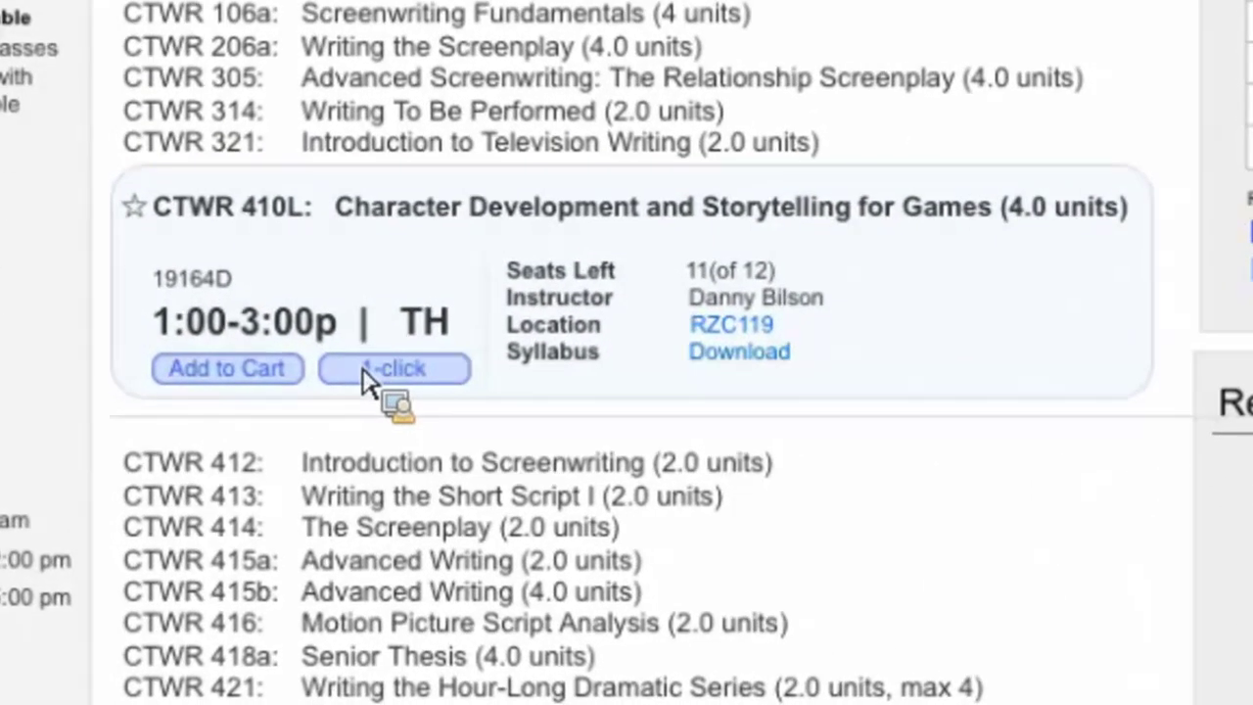
{"action": "left_click", "coordinate": [370, 379]}
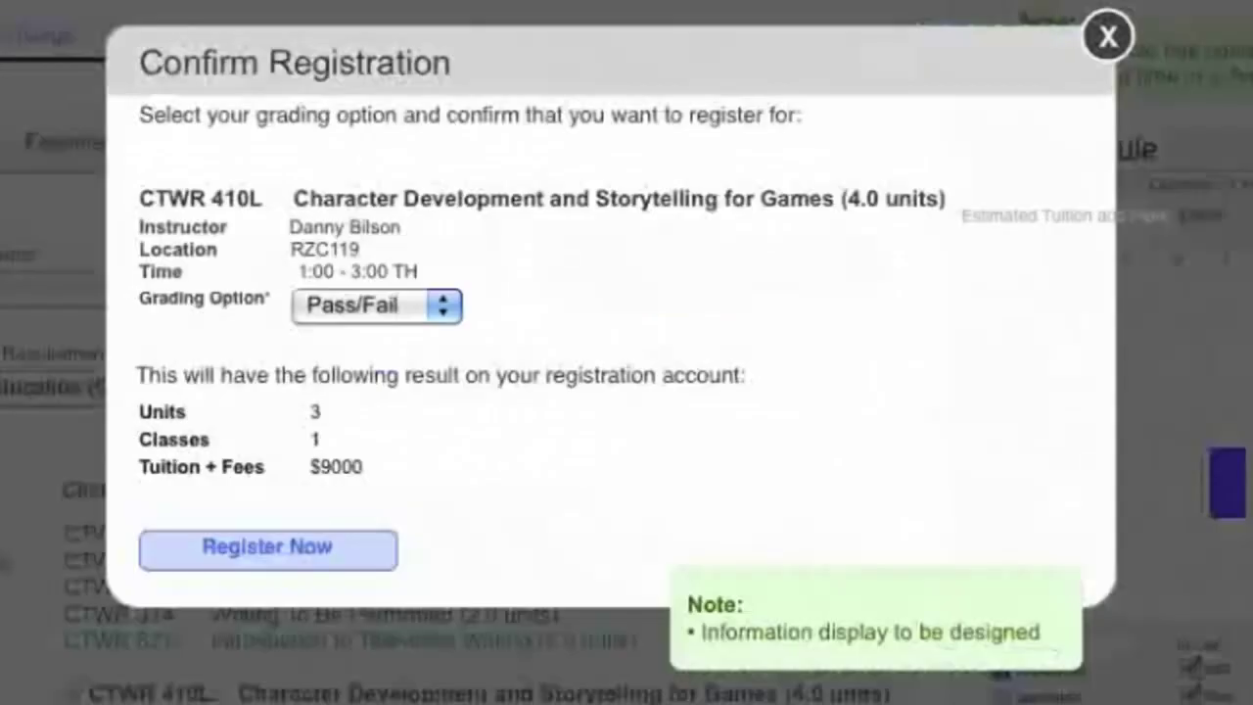
{"action": "left_click", "coordinate": [377, 313]}
{"action": "left_click", "coordinate": [359, 368]}
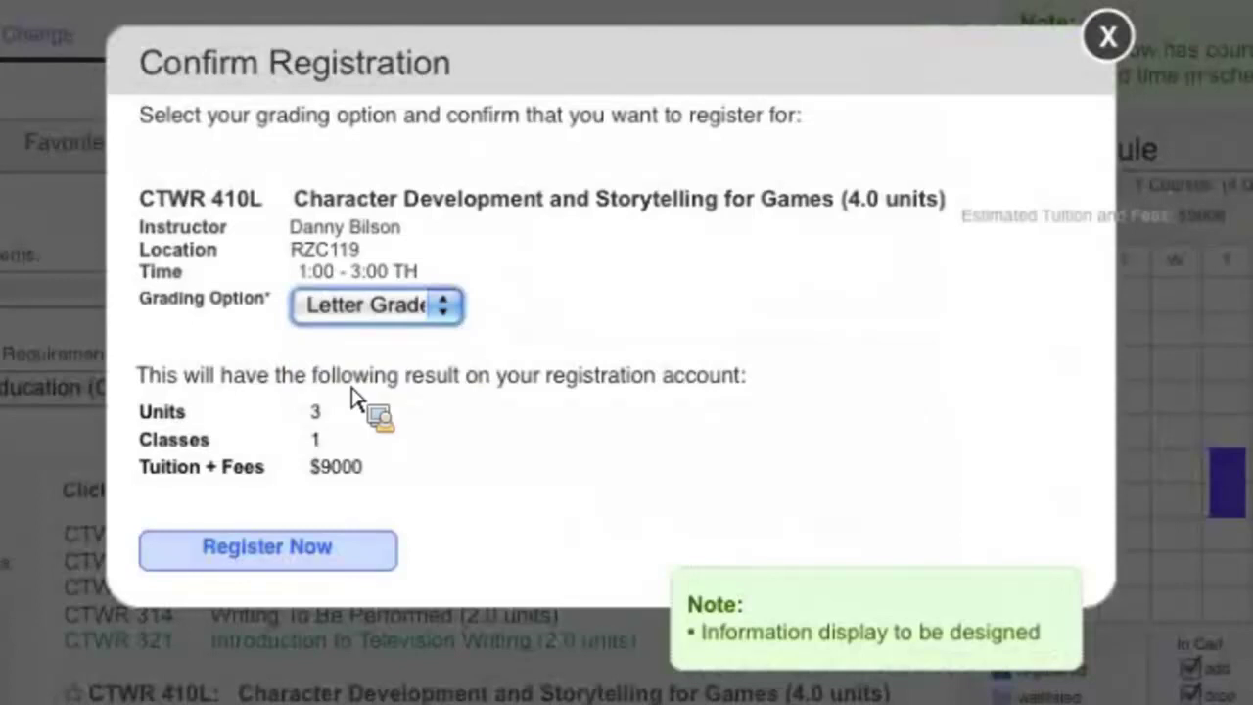
- Confirm registration for CTWR 410L, then expand the four sections of CTWR 321
{"action": "left_click", "coordinate": [328, 556]}
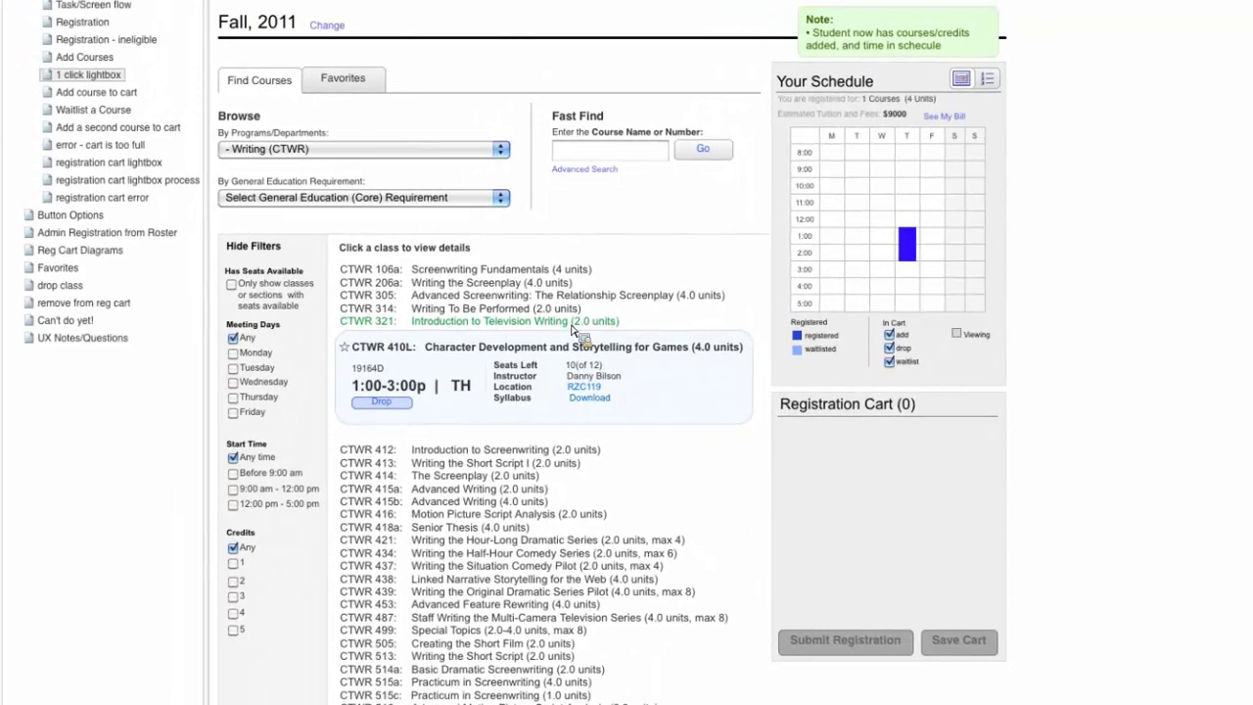
{"action": "left_click", "coordinate": [573, 322]}
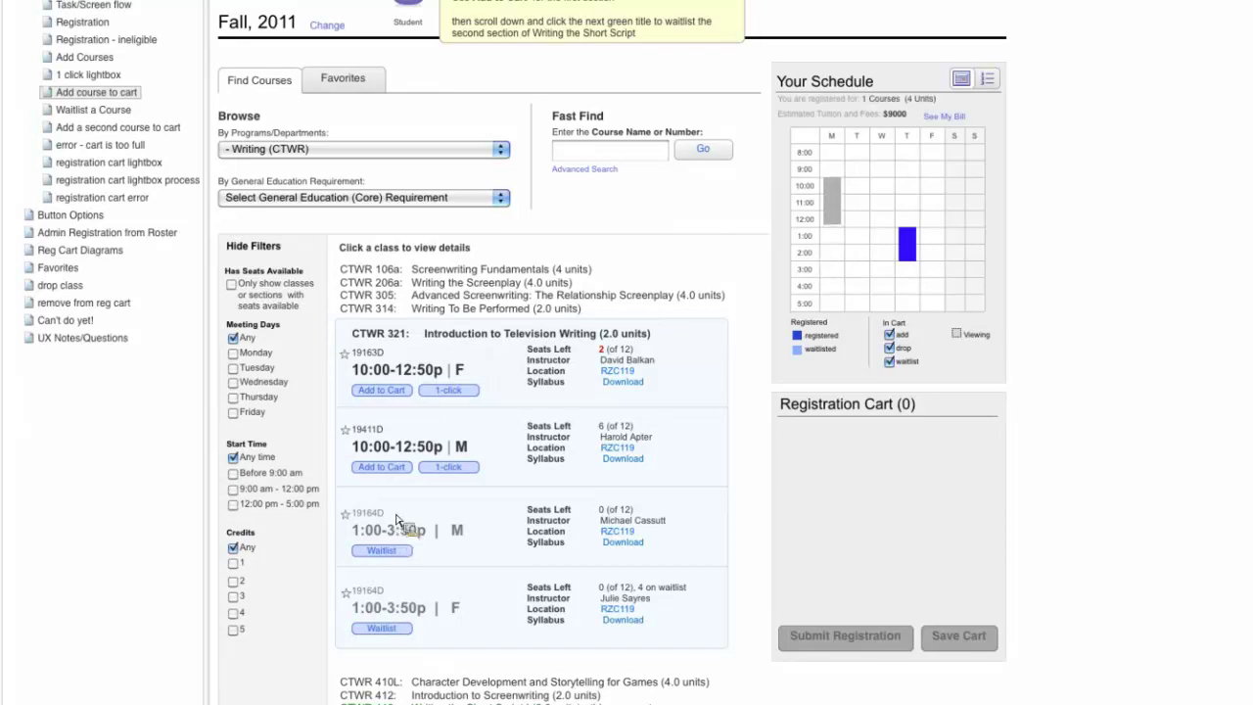
- Add CTWR 321's Friday 10:00–12:50p section to the cart with a chosen grading option
{"action": "left_click", "coordinate": [398, 389]}
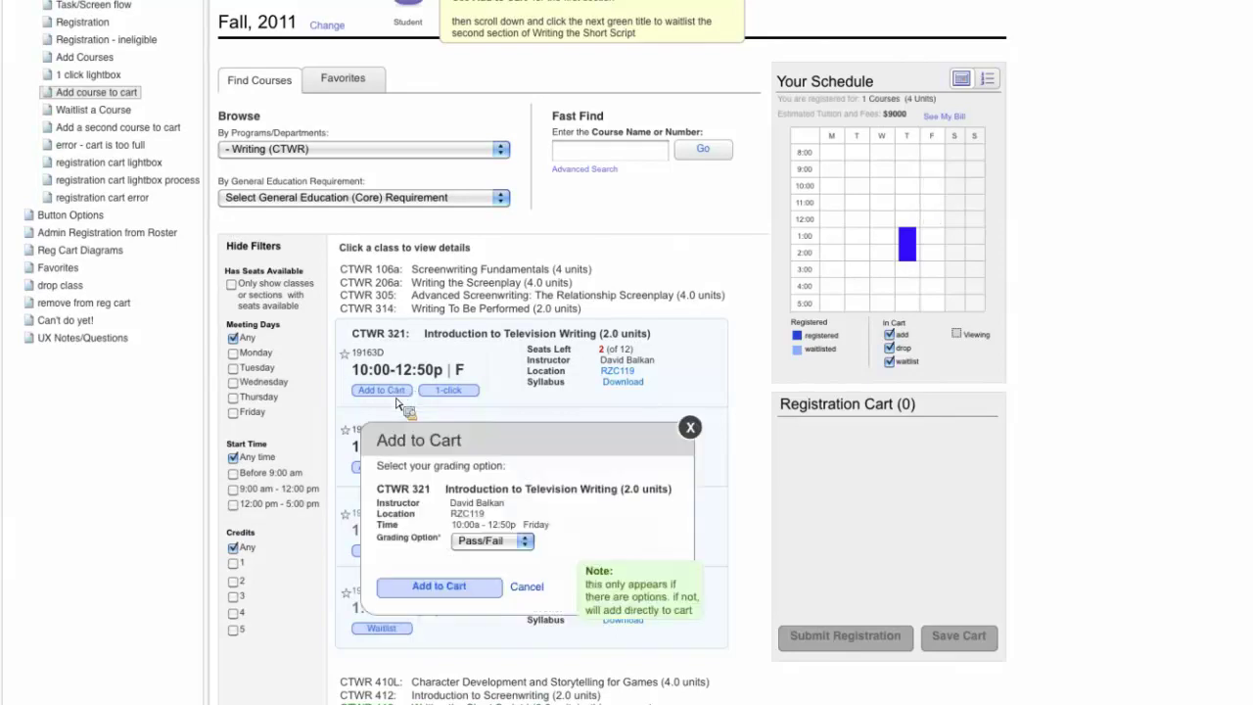
{"action": "left_click", "coordinate": [505, 541]}
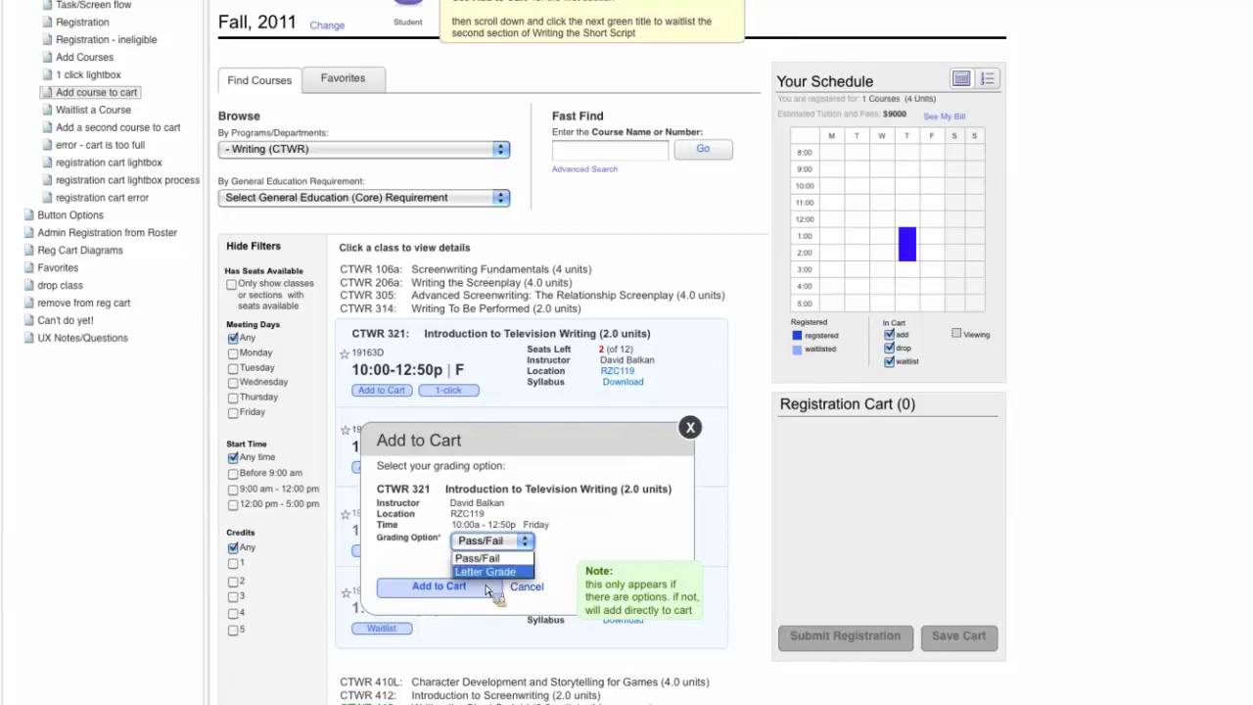
{"action": "left_click", "coordinate": [484, 587]}
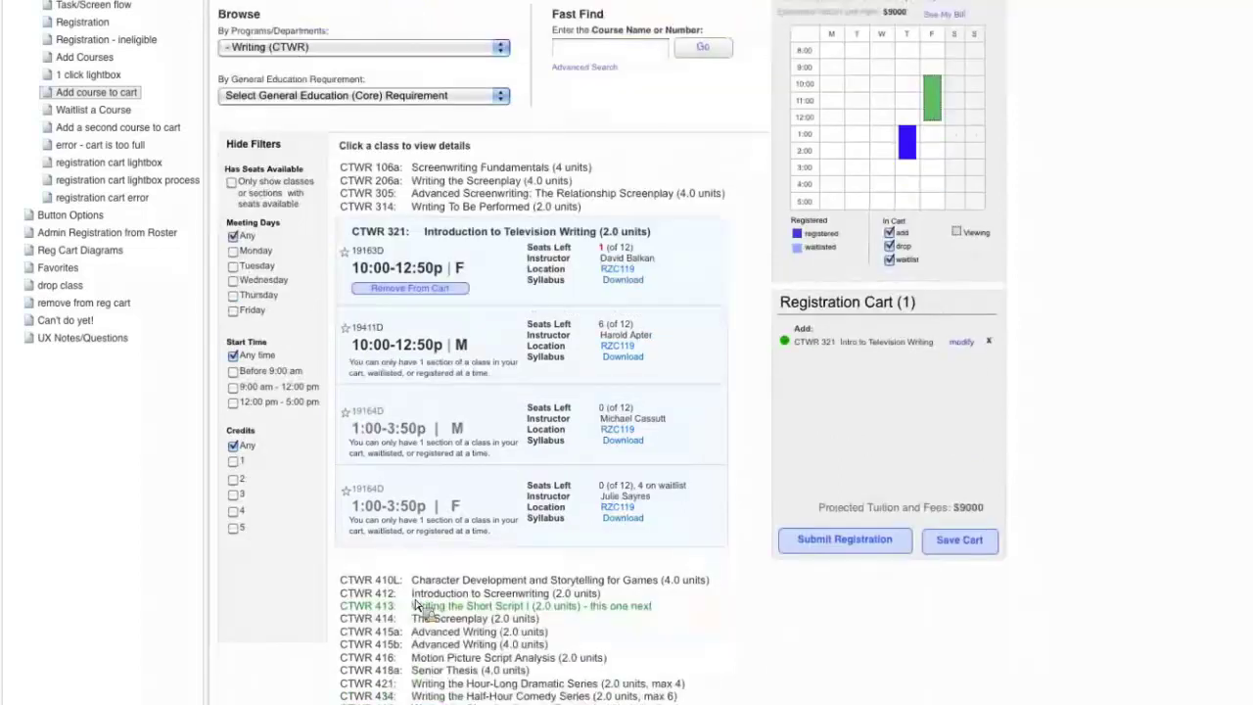
- Expand CTWR 413 Writing the Short Script I to reveal its two full, waitlist-only sections
{"action": "left_click", "coordinate": [416, 606]}
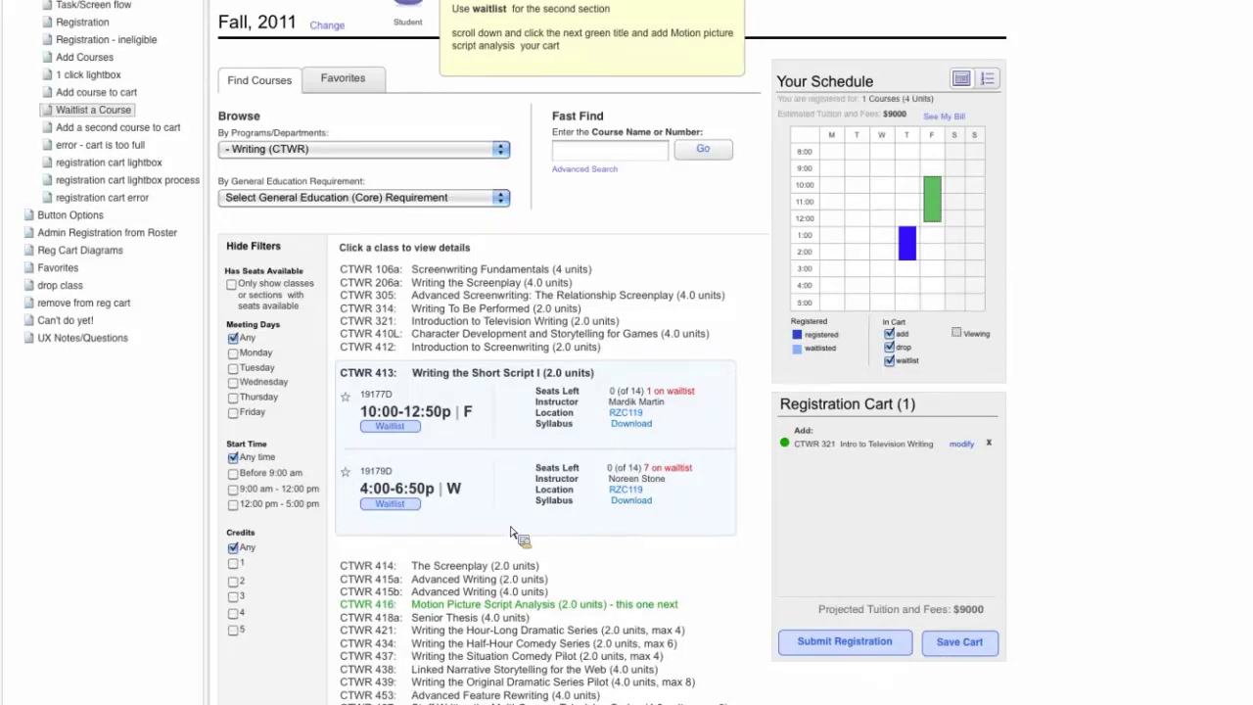
- Join the waitlist for CTWR 413's Wednesday 4:00–6:50p section (19179D)
{"action": "mouse_move", "coordinate": [433, 466]}
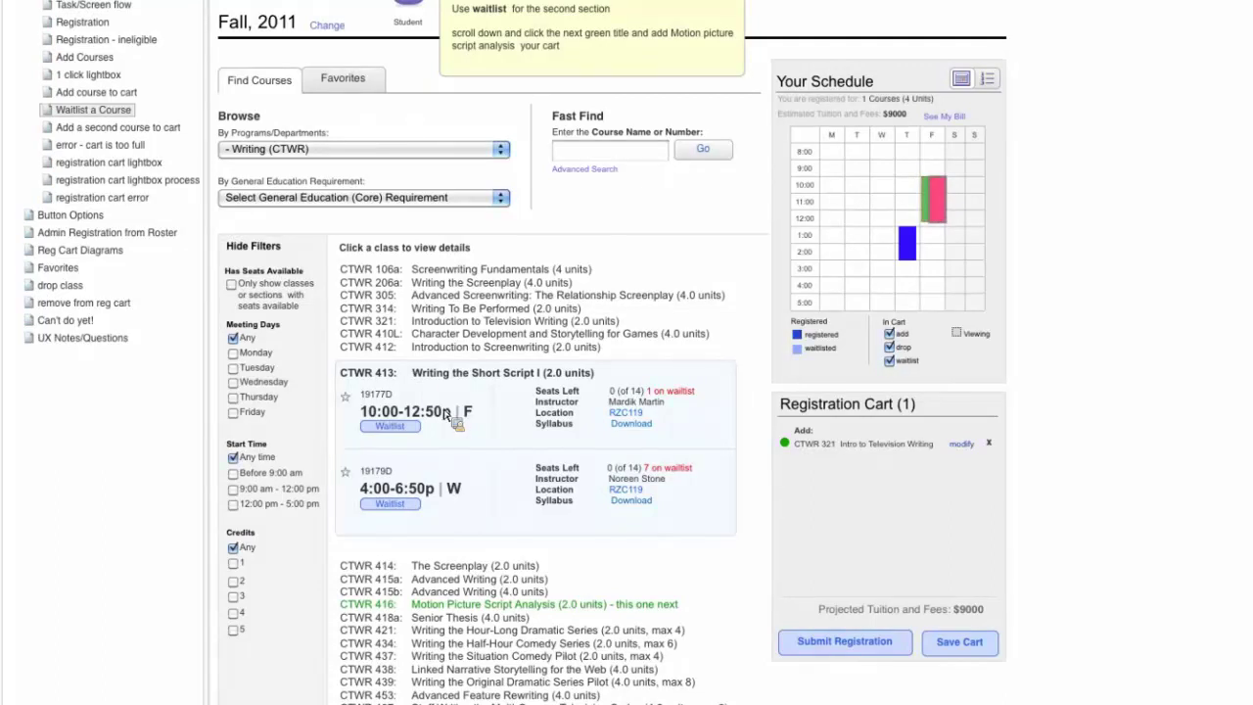
{"action": "left_click", "coordinate": [389, 504]}
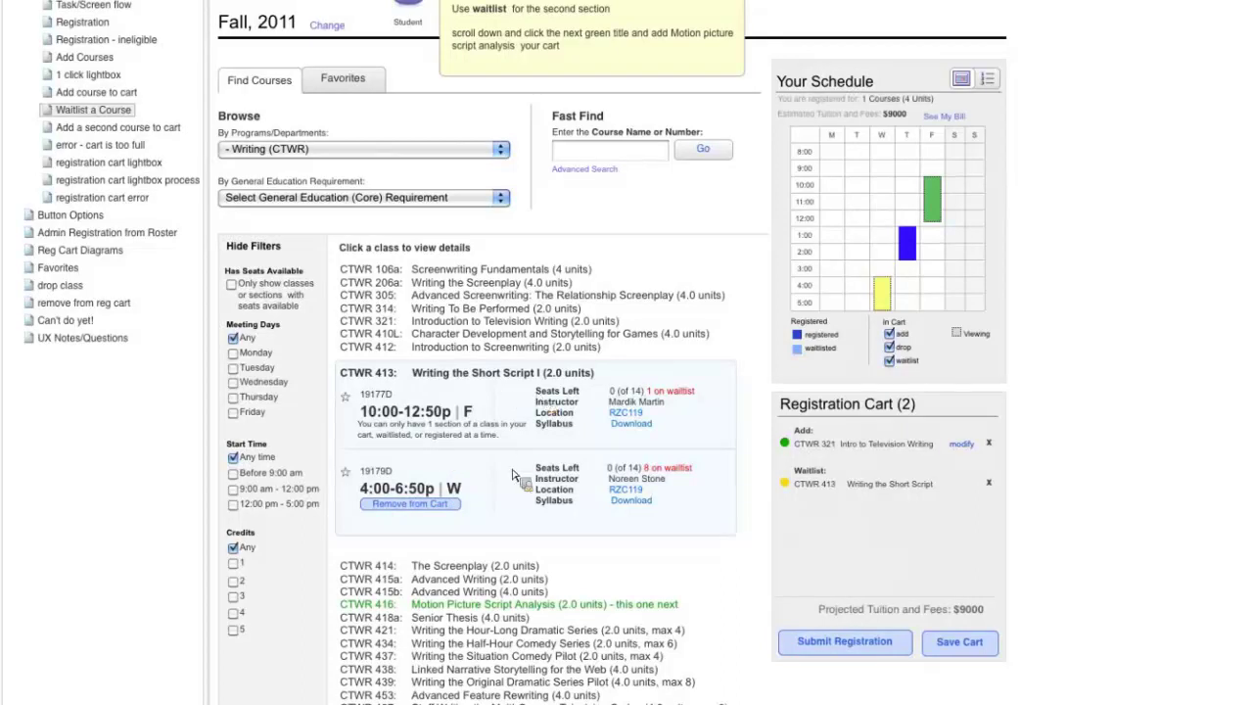
{"action": "left_click", "coordinate": [470, 603]}
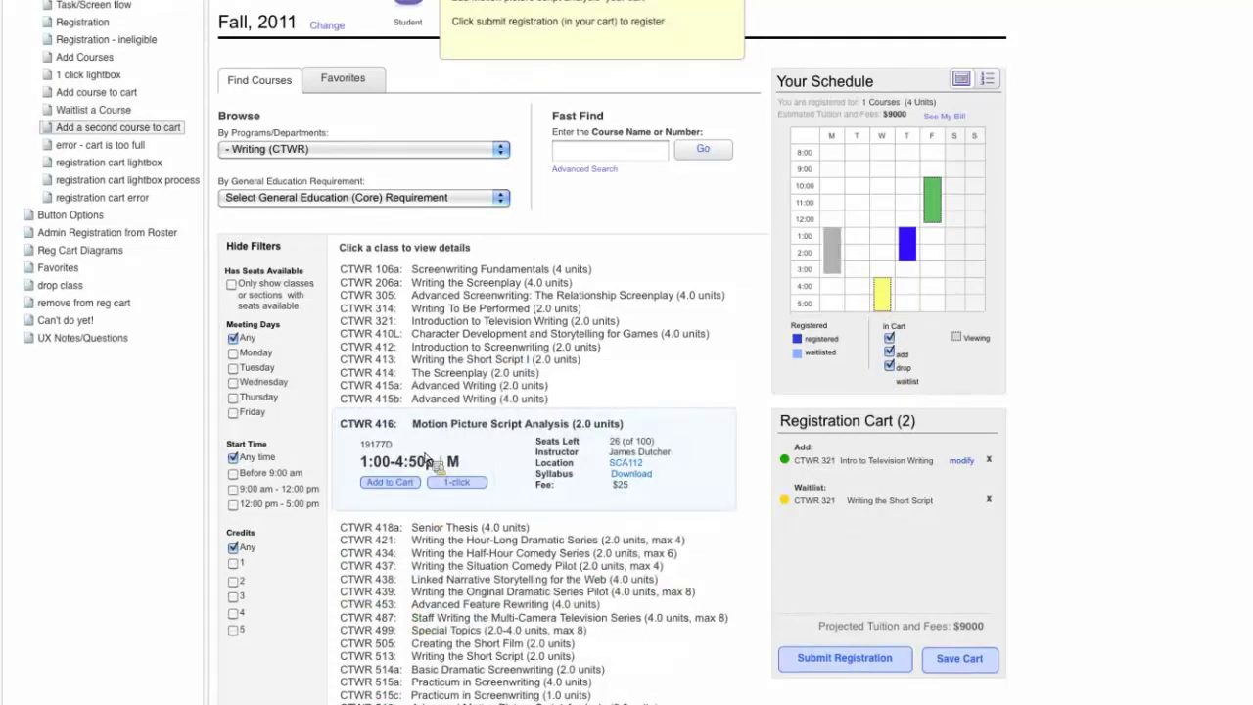
{"action": "left_click", "coordinate": [395, 485]}
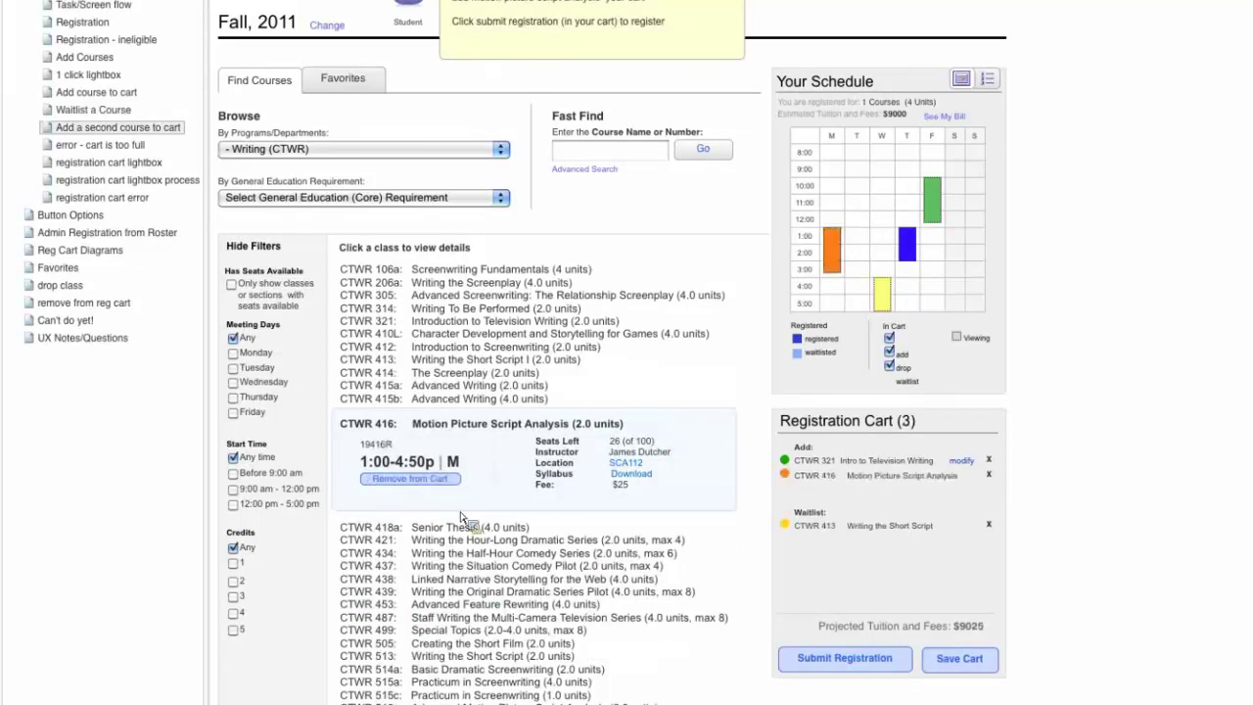
{"action": "scroll", "coordinate": [462, 516], "scroll_direction": "down", "scroll_amount": 1}
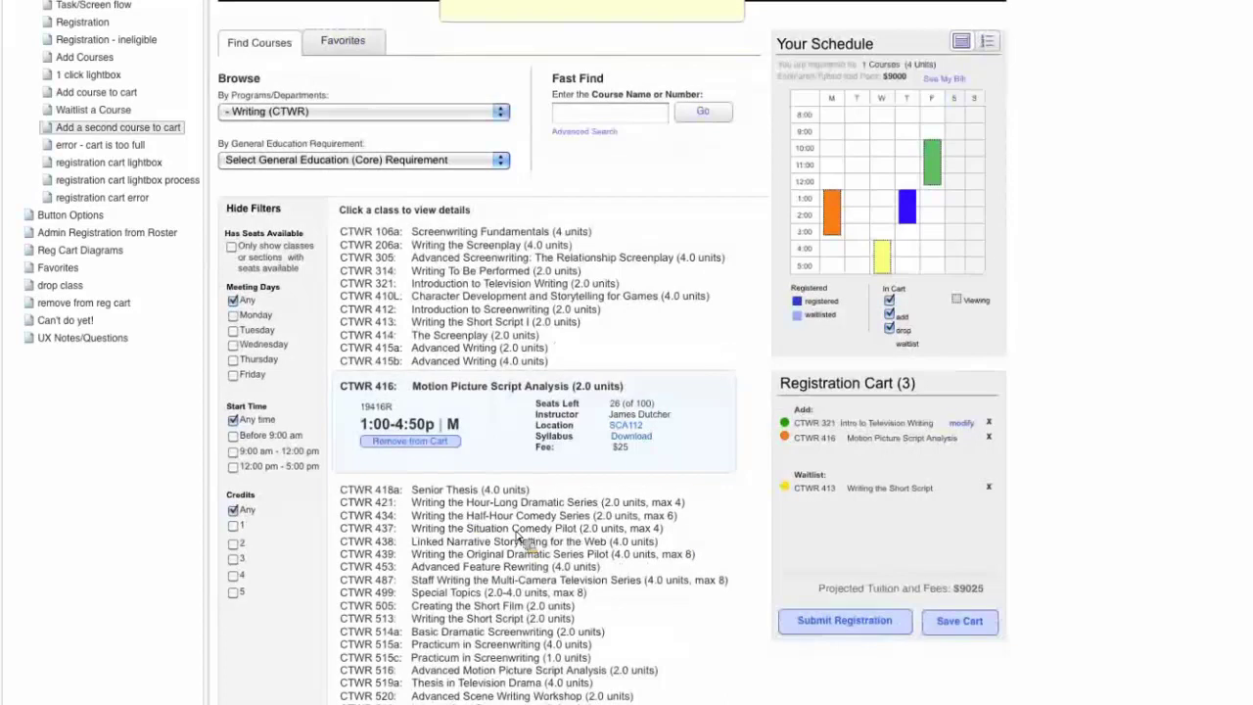
{"action": "scroll", "coordinate": [820, 551], "scroll_direction": "up", "scroll_amount": 1}
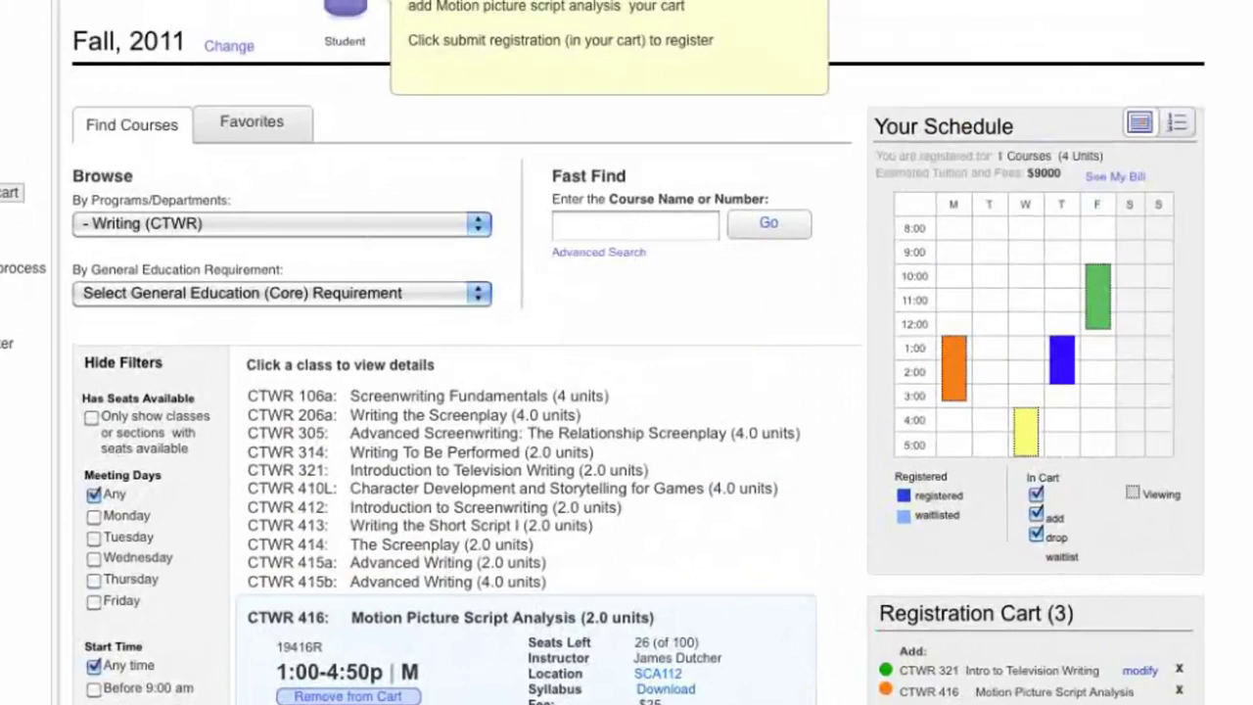
- Submit the three-class cart, highlight the $9,025 total and warning, then confirm to see outcomes
{"action": "left_click", "coordinate": [848, 662]}
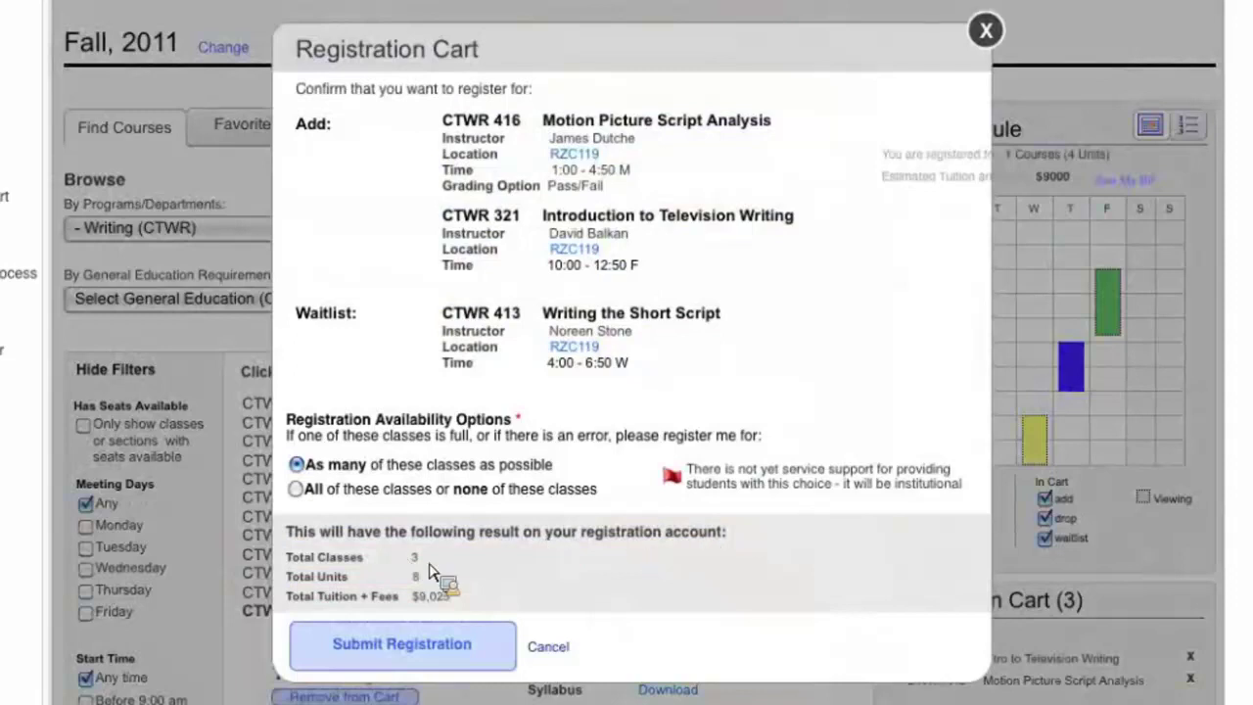
{"action": "left_click_drag", "start_coordinate": [431, 573], "coordinate": [438, 566]}
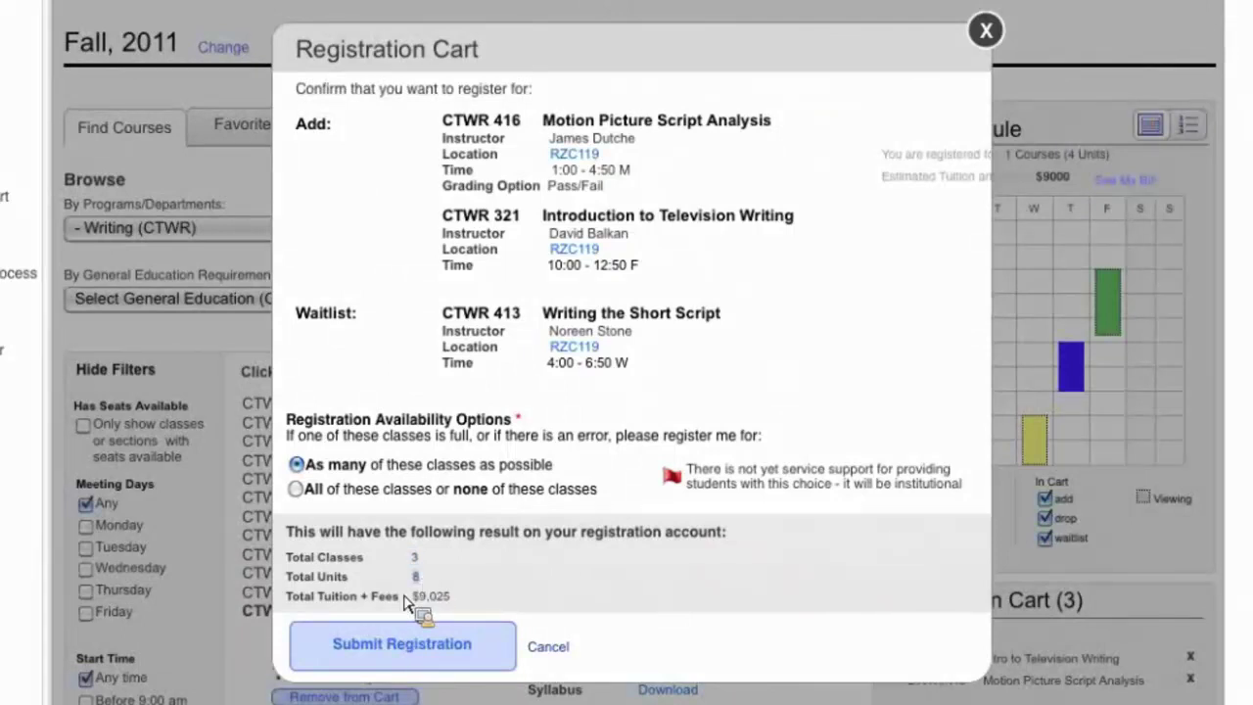
{"action": "left_click_drag", "start_coordinate": [407, 602], "coordinate": [476, 605]}
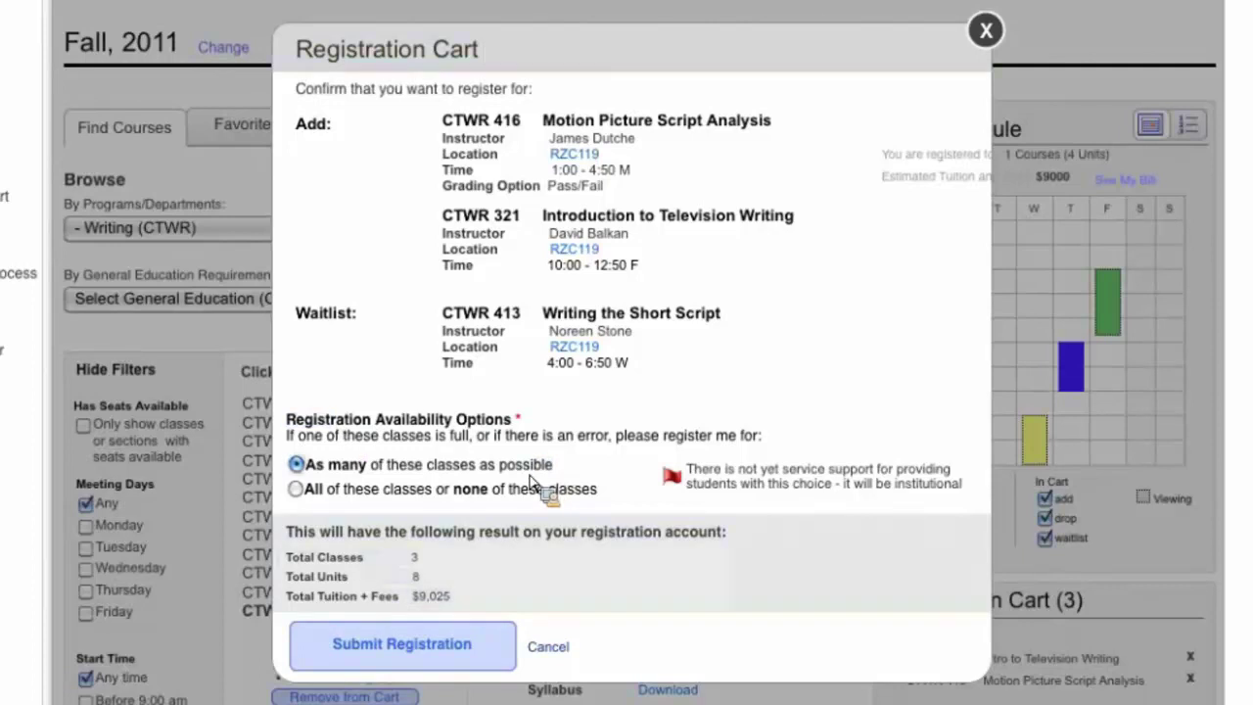
{"action": "left_click_drag", "start_coordinate": [701, 469], "coordinate": [798, 494]}
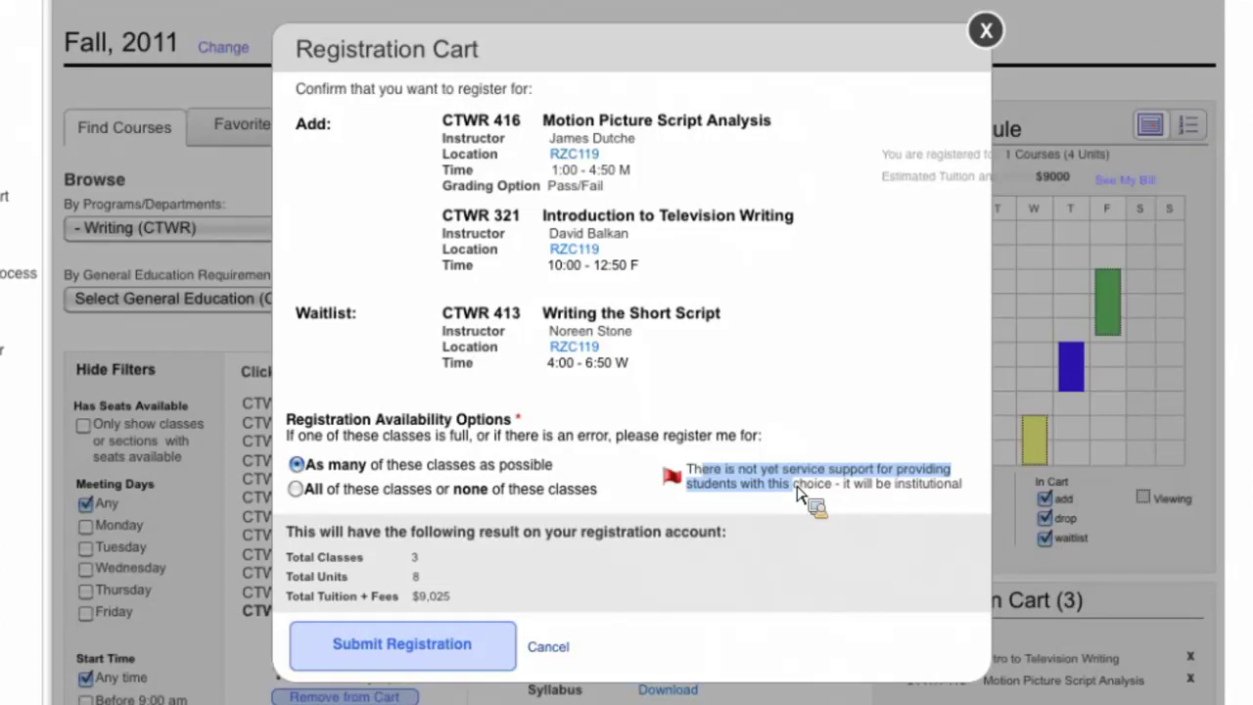
{"action": "left_click", "coordinate": [371, 648]}
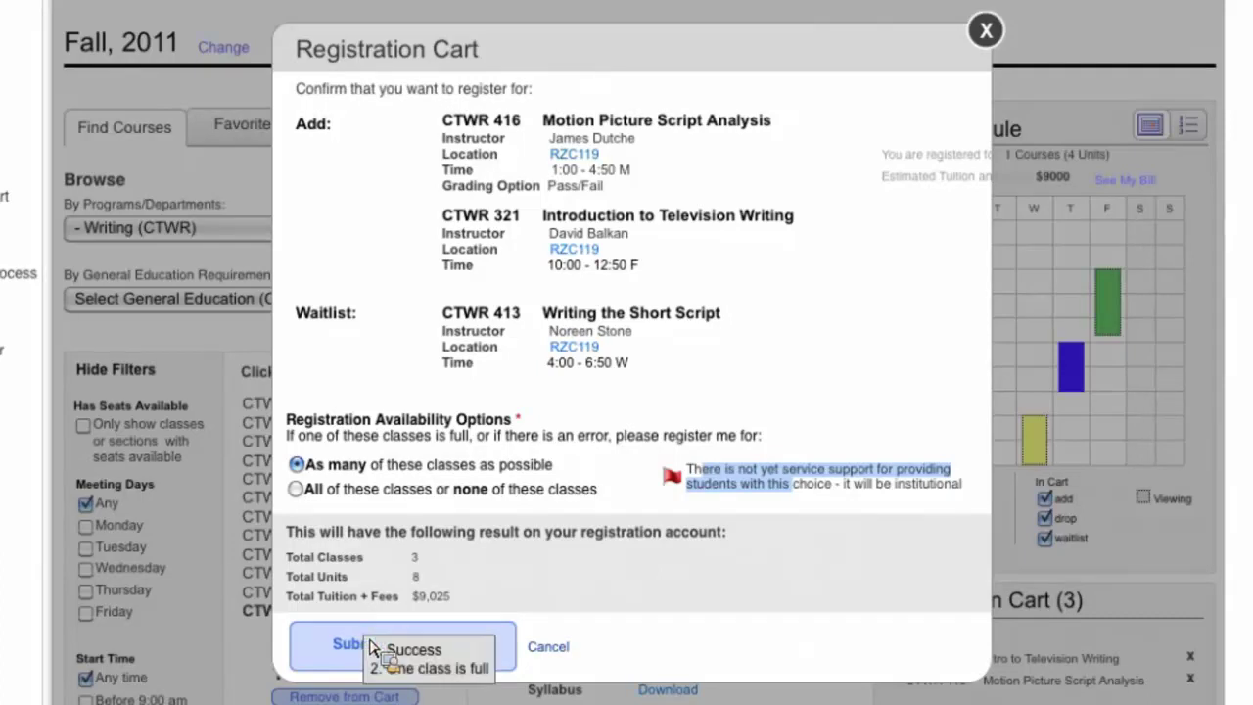
- Choose the '1. Success' registration outcome and dismiss the success message
{"action": "left_click", "coordinate": [423, 665]}
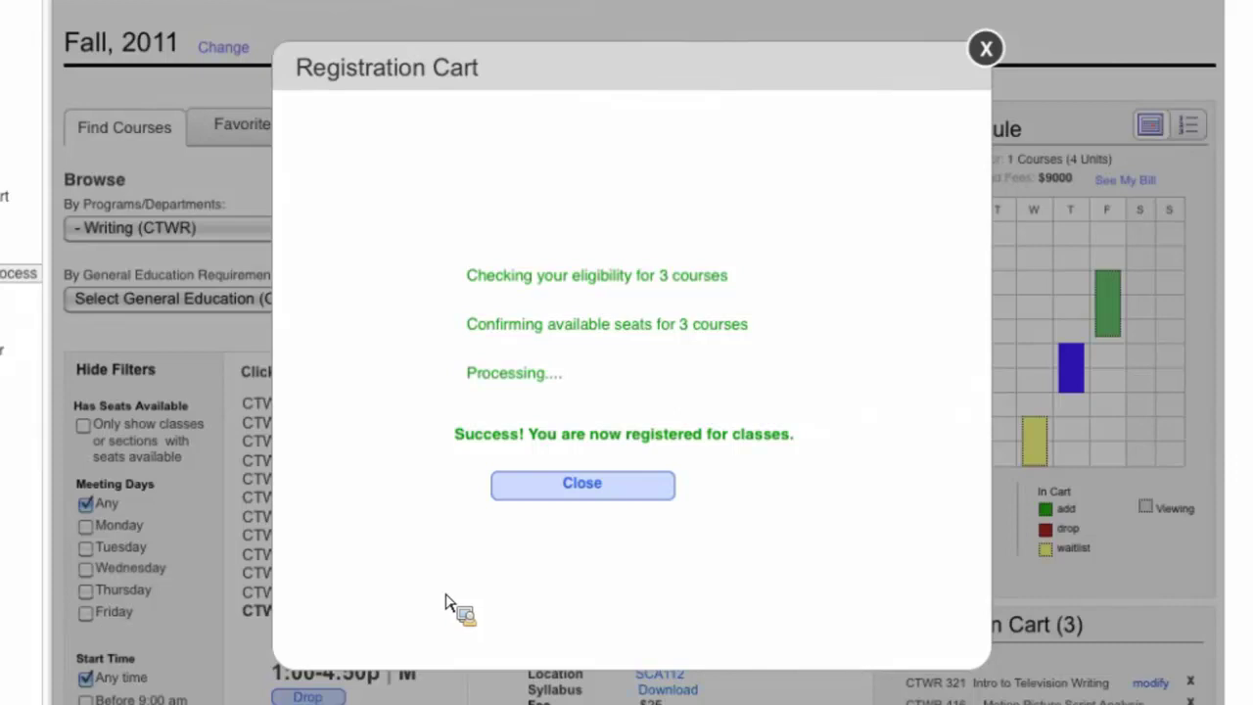
{"action": "left_click", "coordinate": [618, 491]}
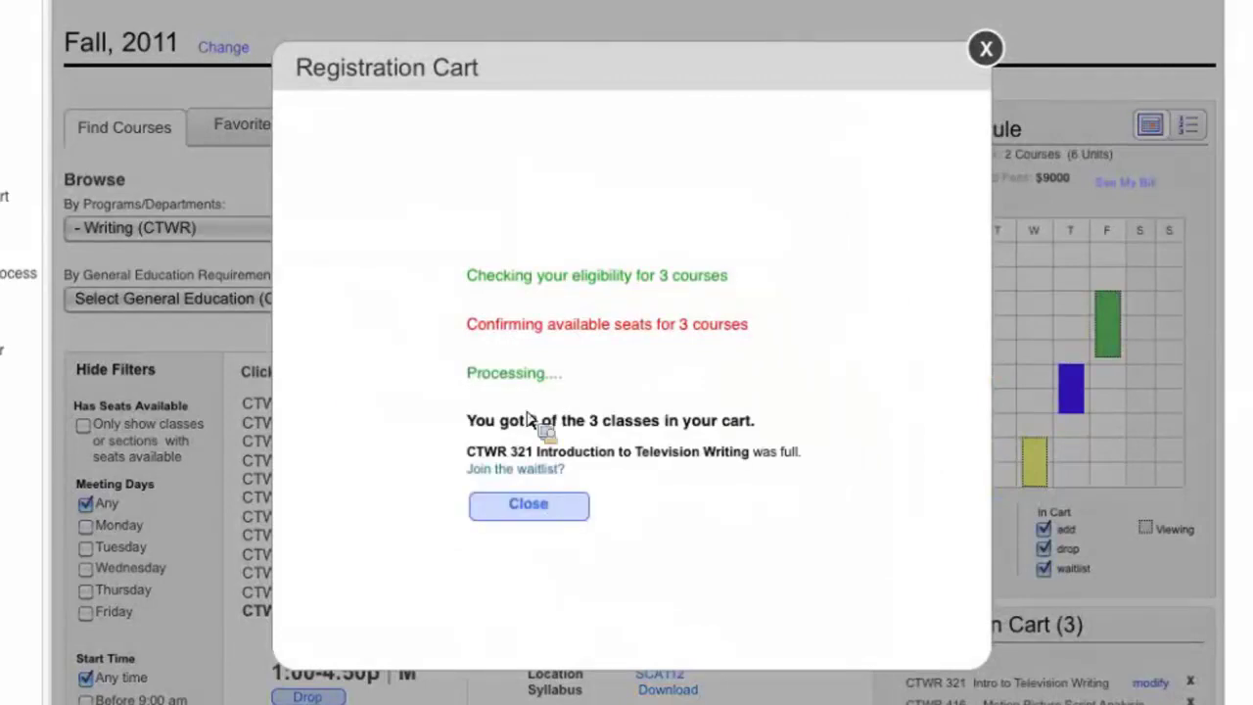
- Close the one-class-full registration result to reach the section eligibility annotations page
{"action": "left_click", "coordinate": [527, 505]}
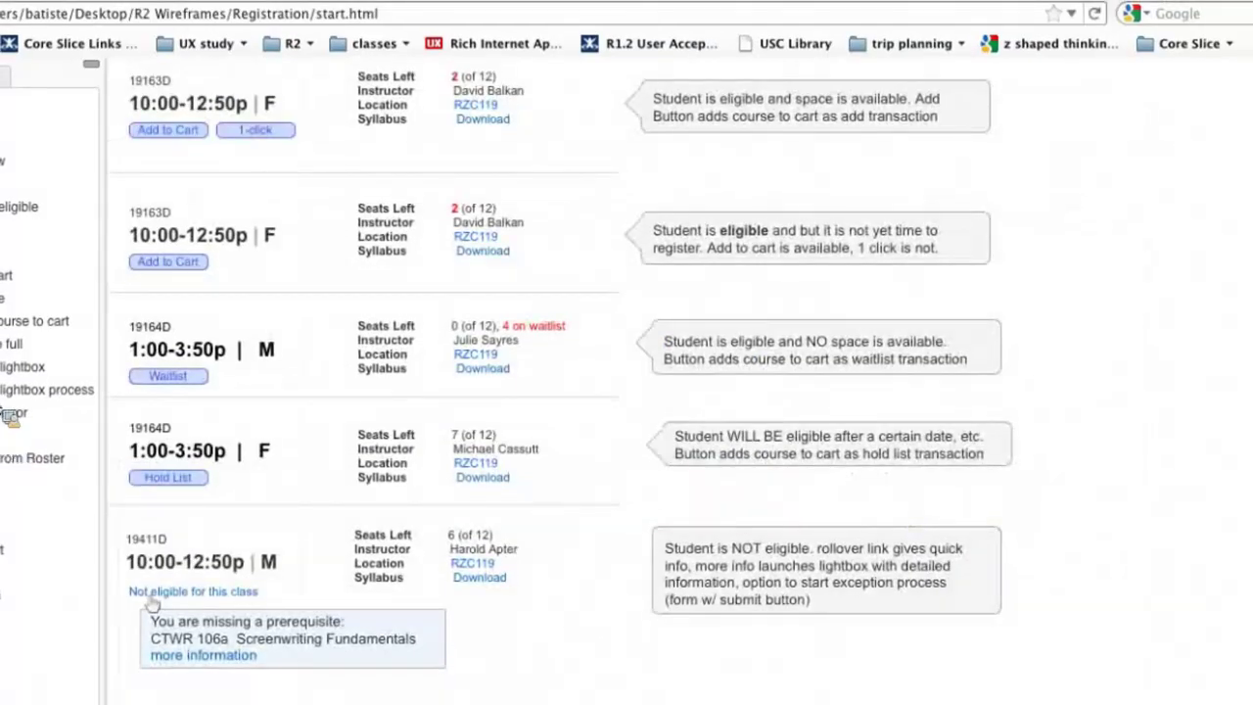
- Reload the prototype to bring up the Chemistry 227 admin roster
{"action": "key", "text": "super+r"}
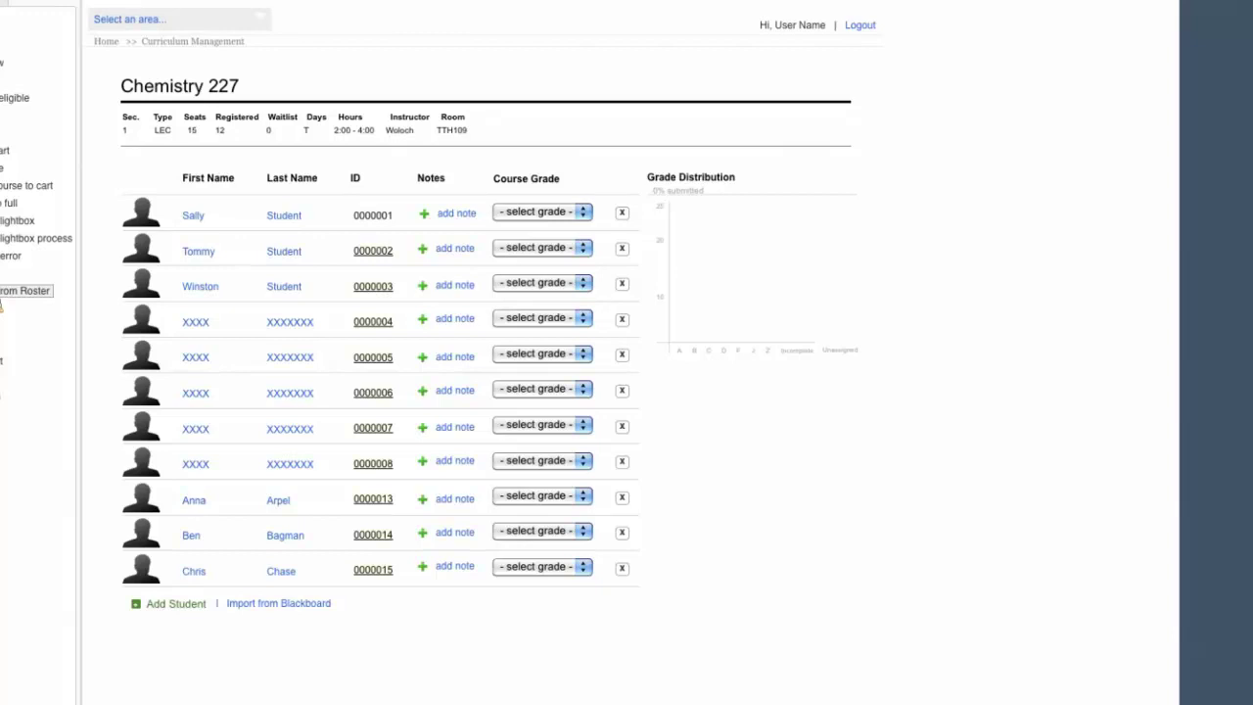
- Add a student with ID 0000015 after an eligibility check, then mark the new row for removal
{"action": "left_click", "coordinate": [176, 604]}
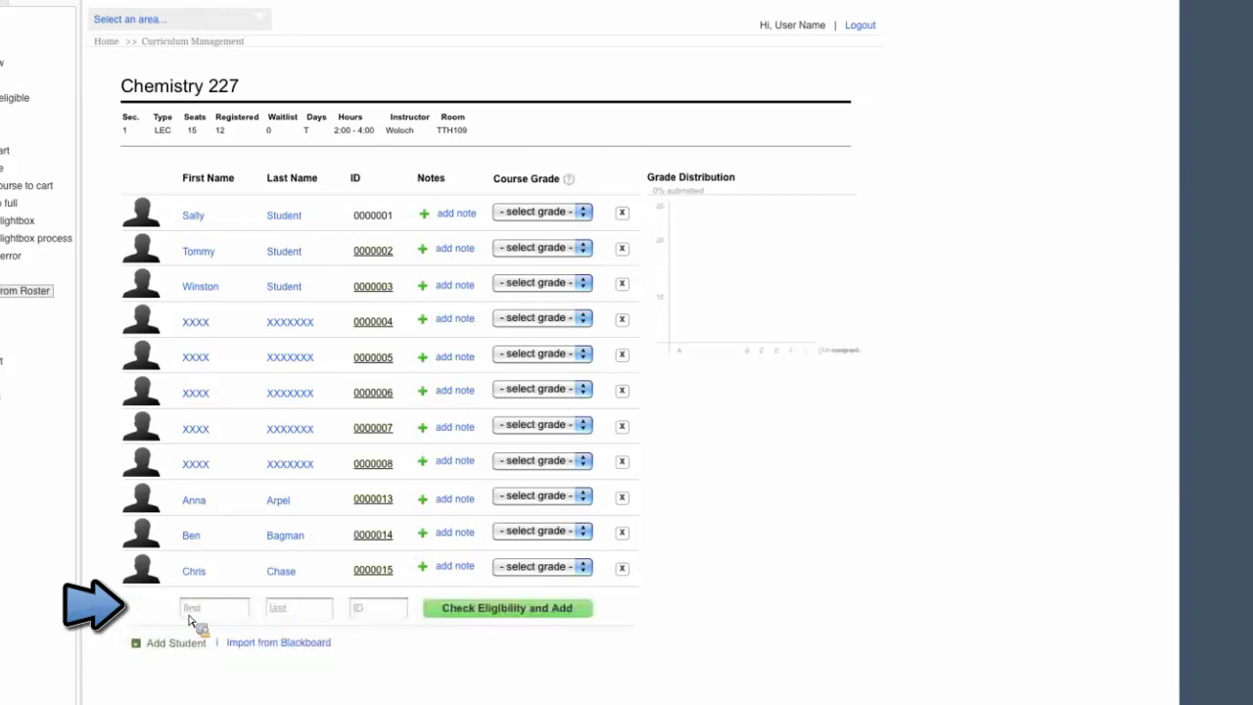
{"action": "left_click", "coordinate": [225, 611]}
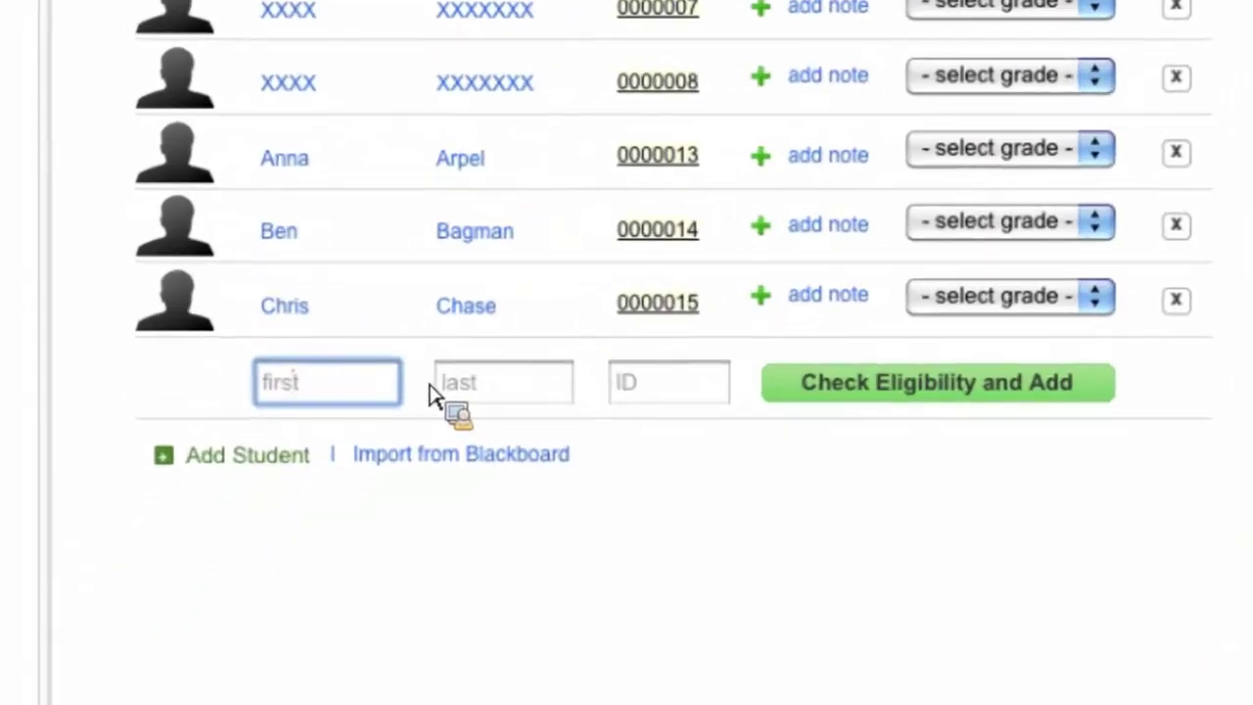
{"action": "key", "text": "Tab"}
{"action": "key", "text": "Tab"}
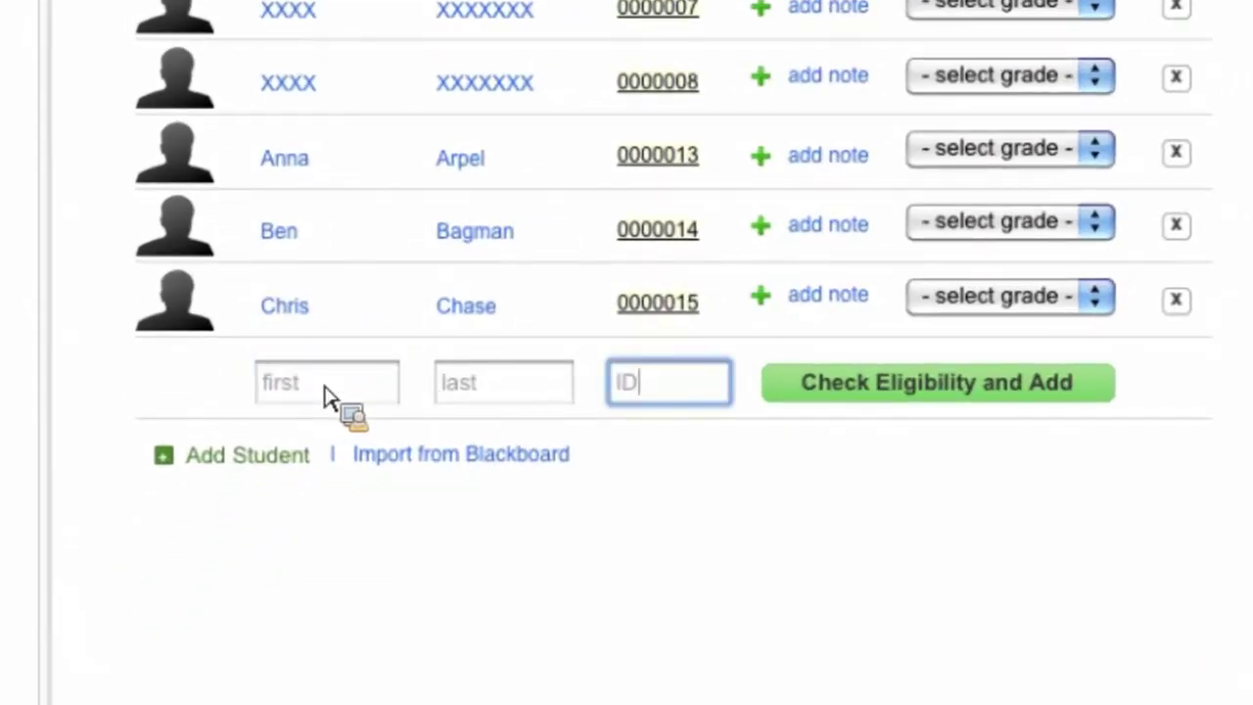
{"action": "left_click", "coordinate": [1086, 382]}
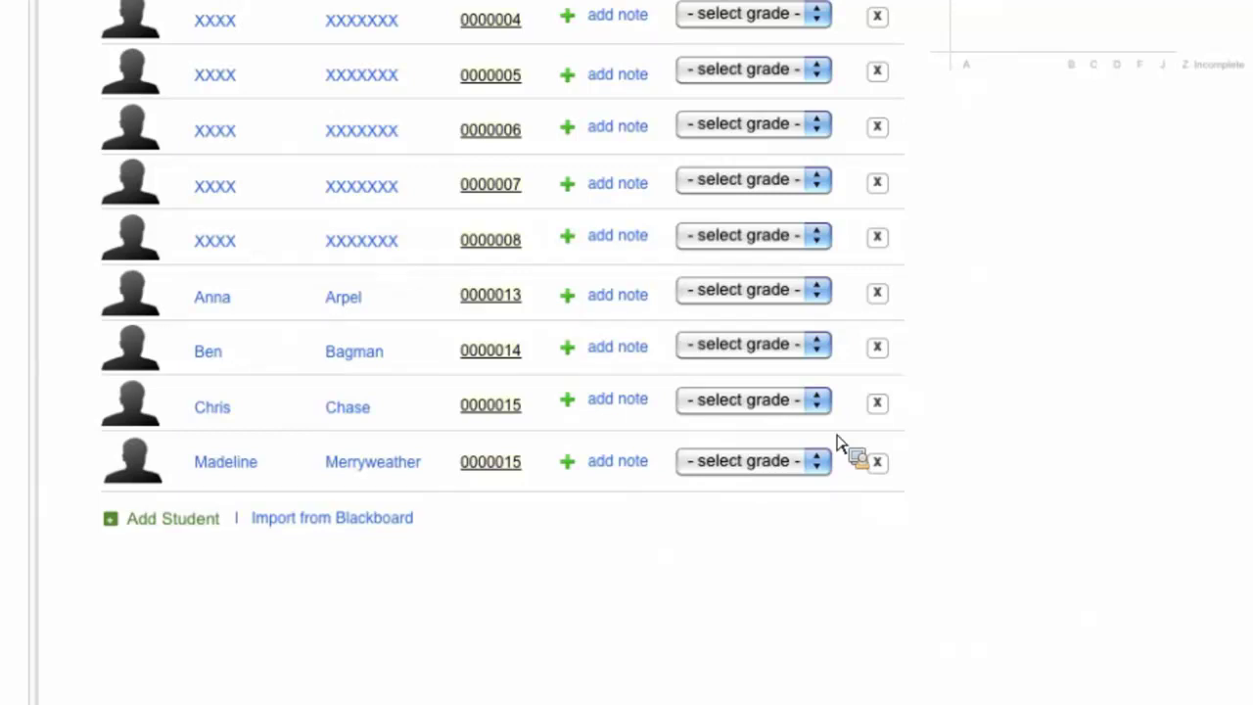
{"action": "left_click", "coordinate": [877, 461]}
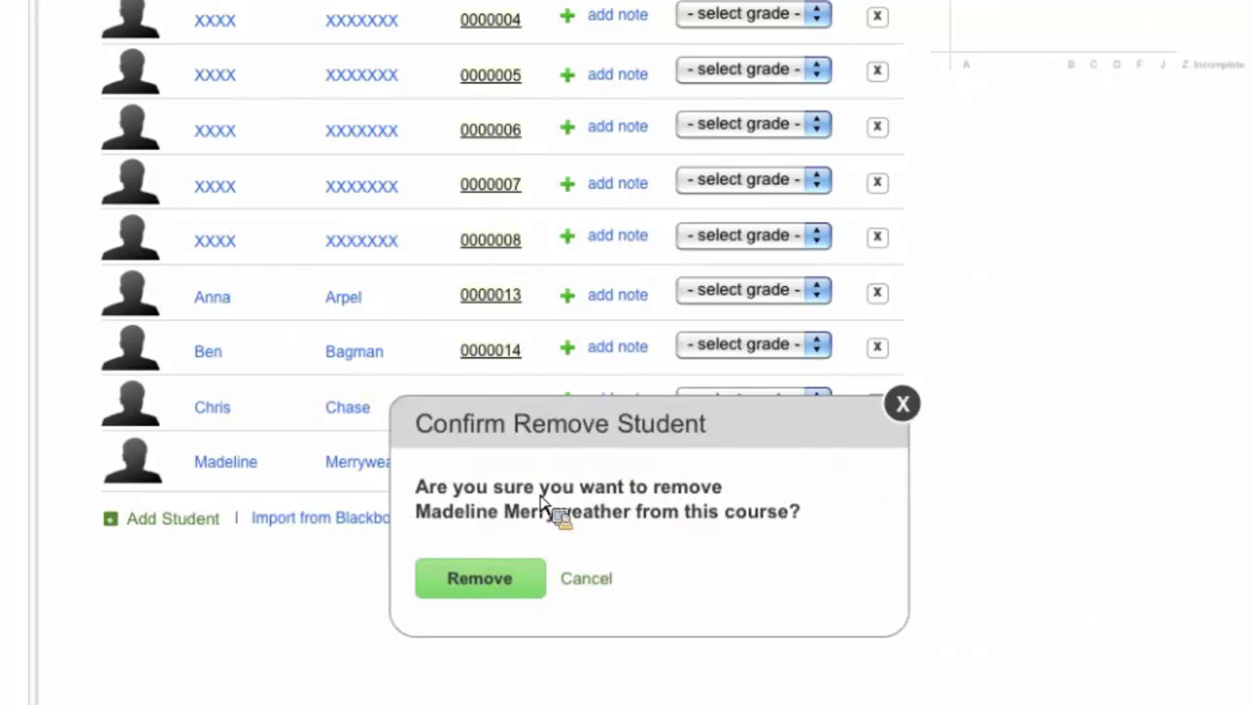
- Confirm removal of the newly added student in the Confirm Remove Student dialog
{"action": "left_click", "coordinate": [494, 565]}
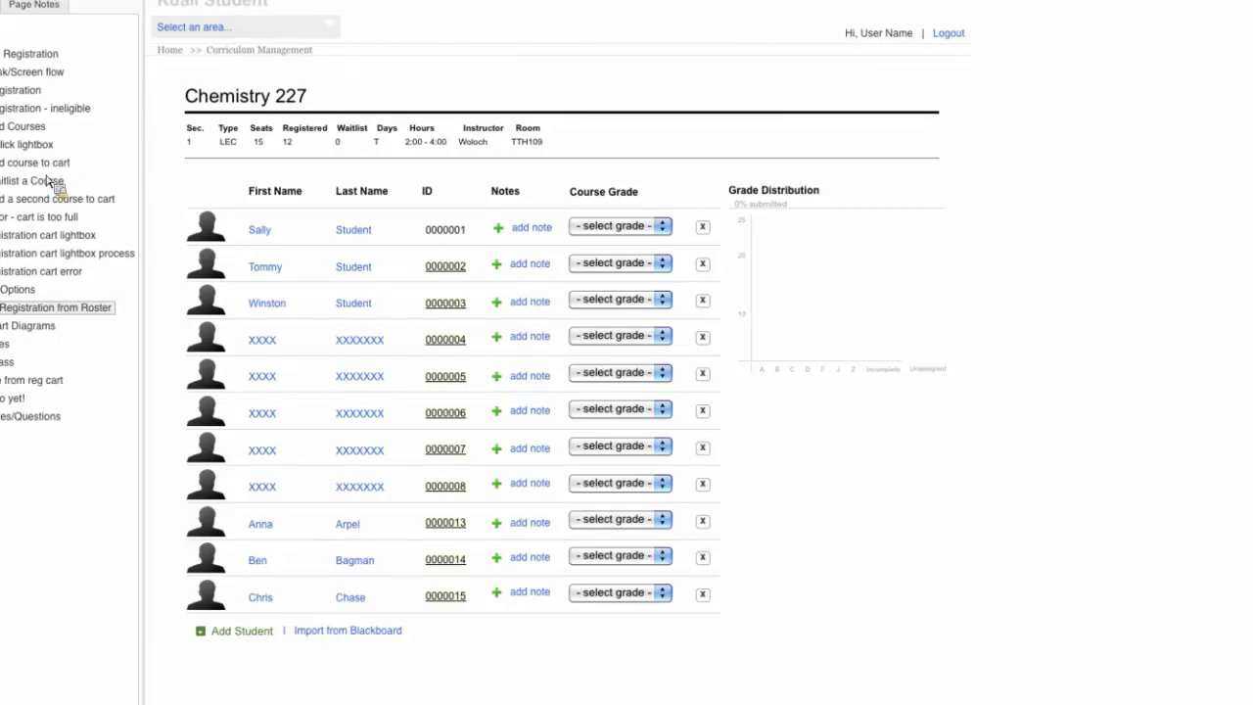
- Go back to the Fall 2011 Add Courses page and show CTWR 410L section details
{"action": "left_click", "coordinate": [41, 131]}
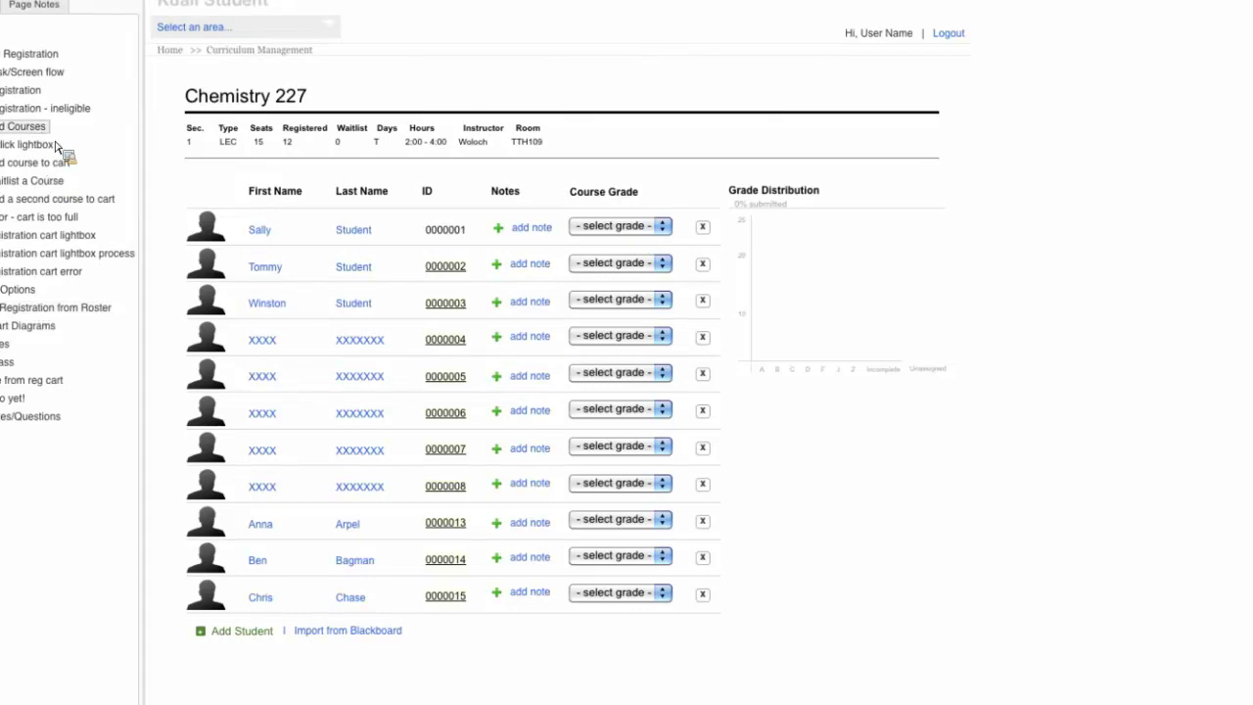
{"action": "left_click", "coordinate": [281, 211]}
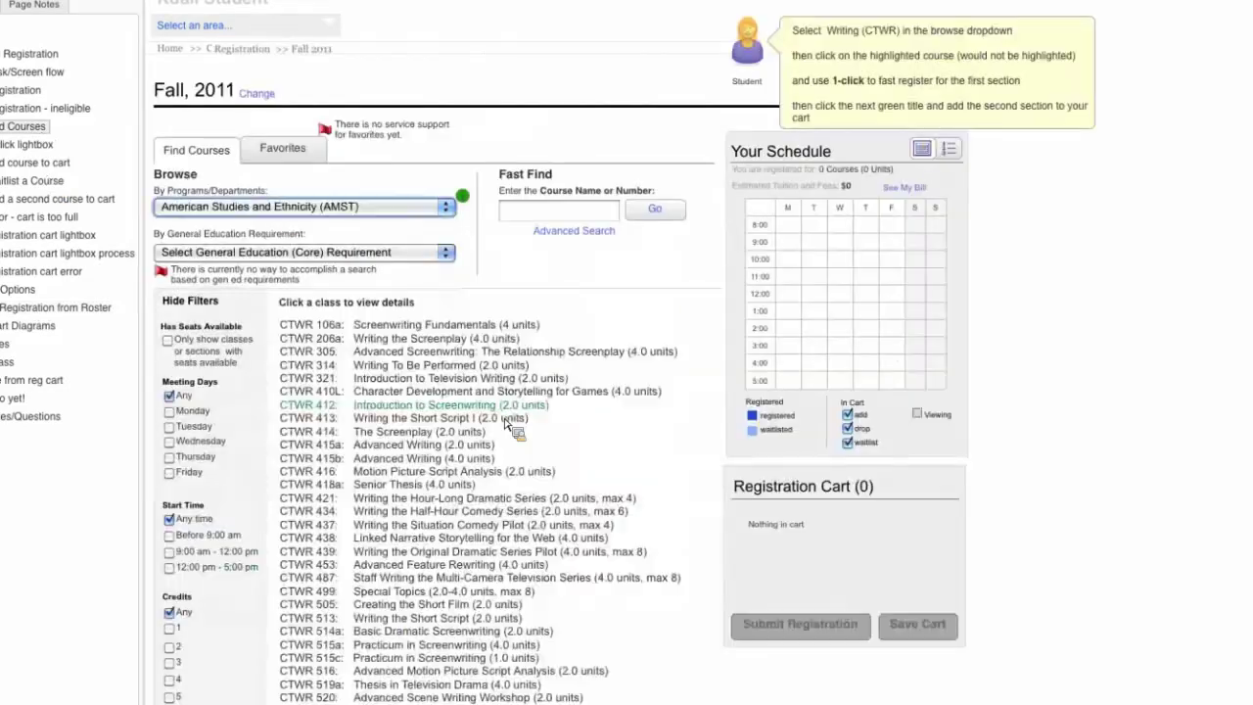
{"action": "left_click", "coordinate": [450, 401]}
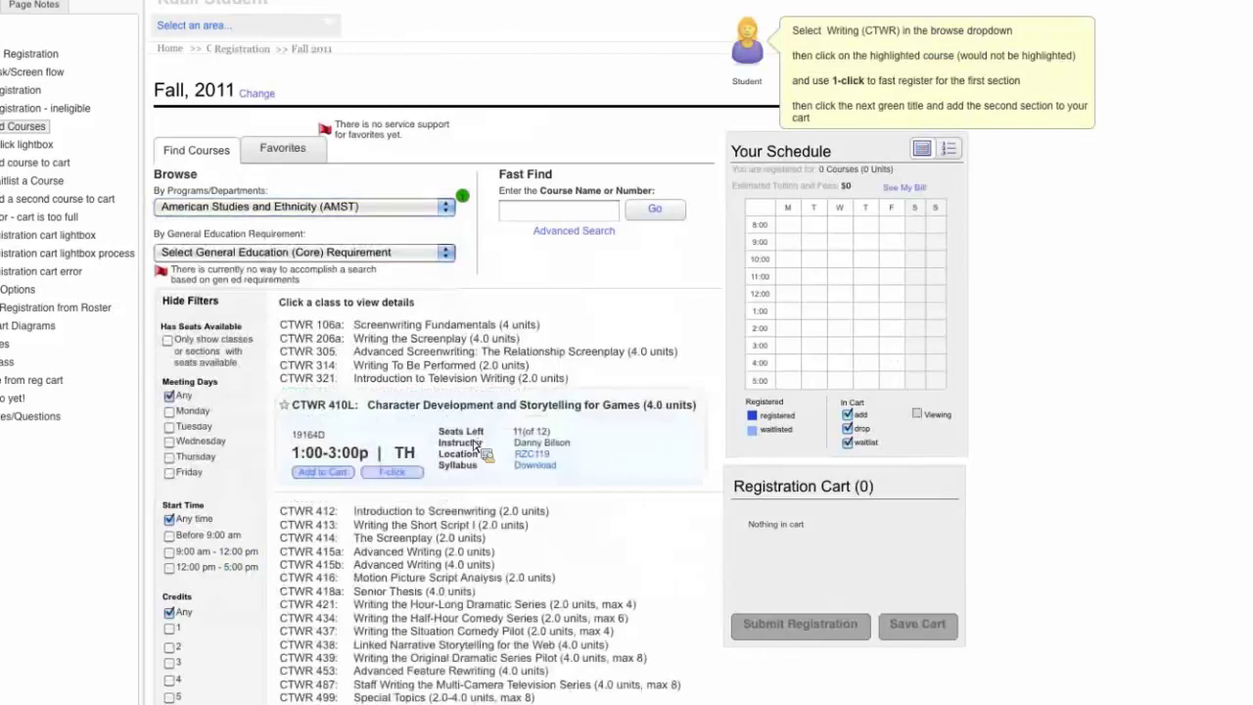